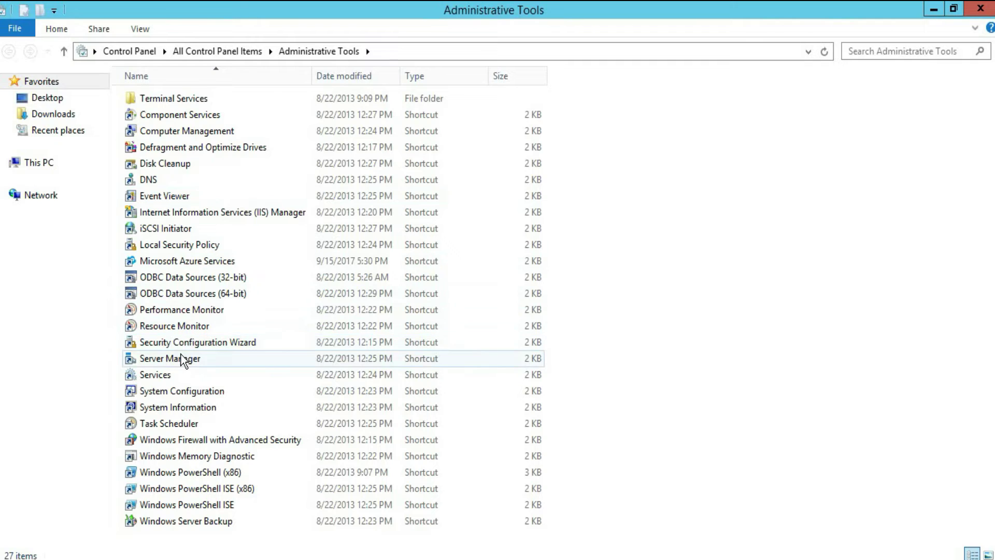
# Step: Open Server Manager from Administrative Tools and start adding roles and features
pyautogui.click(180, 362)
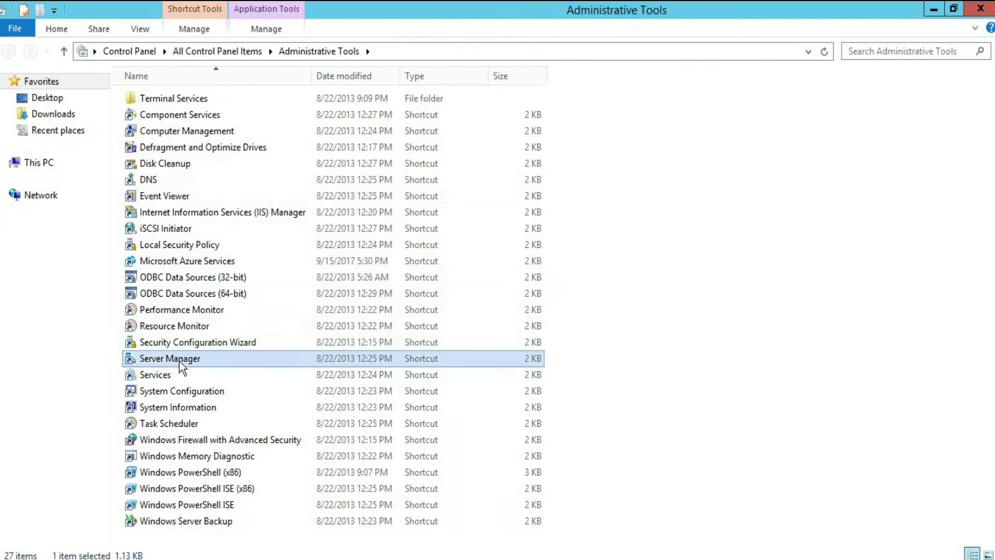
pyautogui.doubleClick(179, 362)
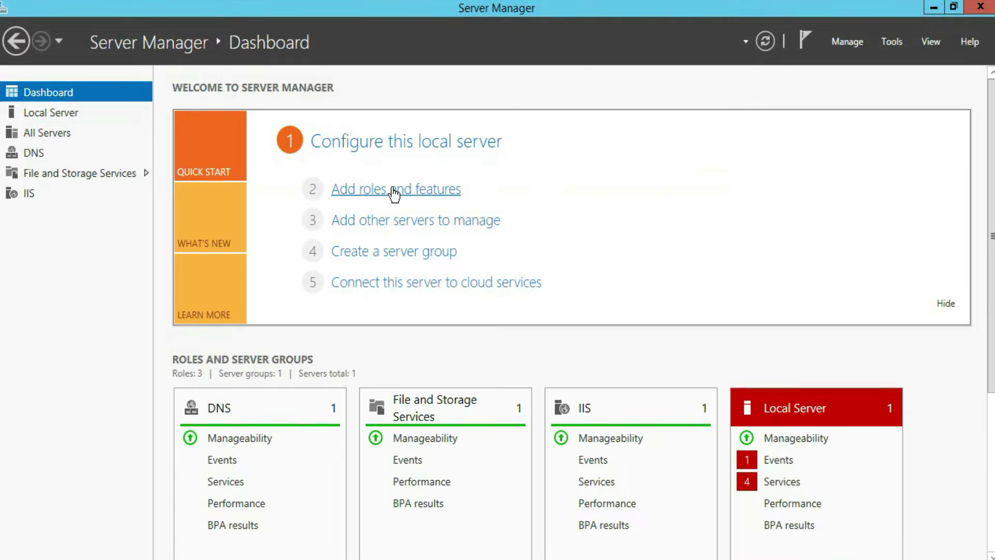
pyautogui.click(394, 194)
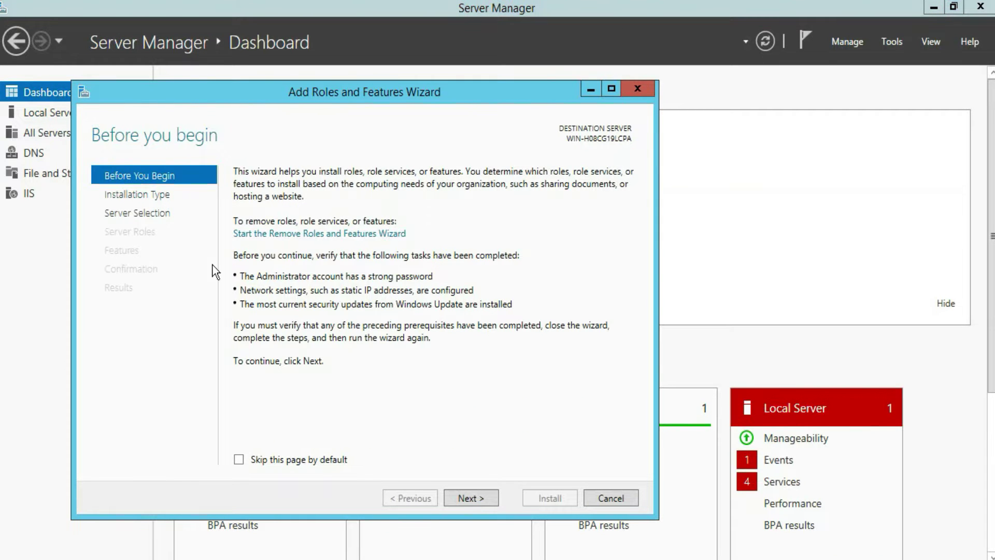
# Step: Keep role-based or feature-based installation and accept the local server in the server pool as destination
pyautogui.click(158, 196)
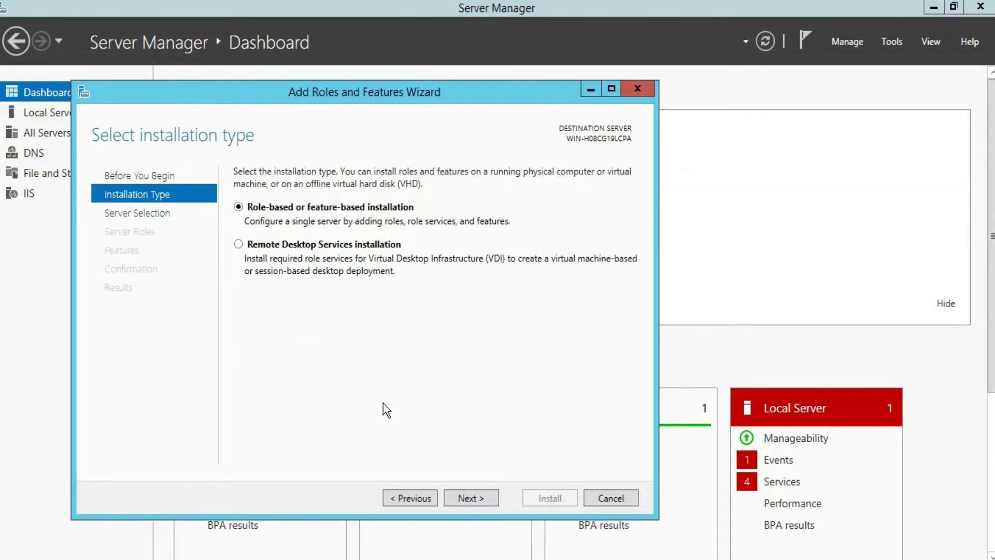
pyautogui.click(159, 220)
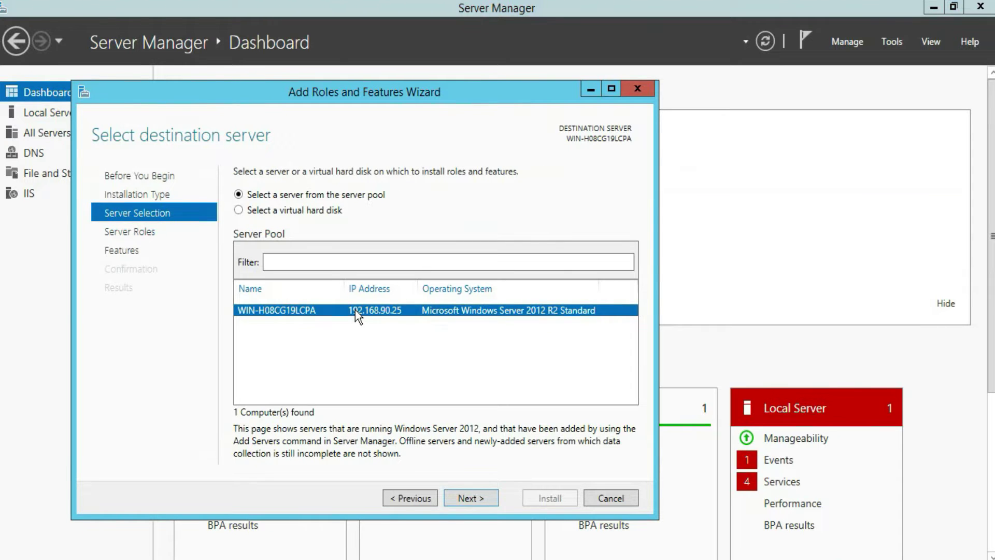
pyautogui.click(479, 499)
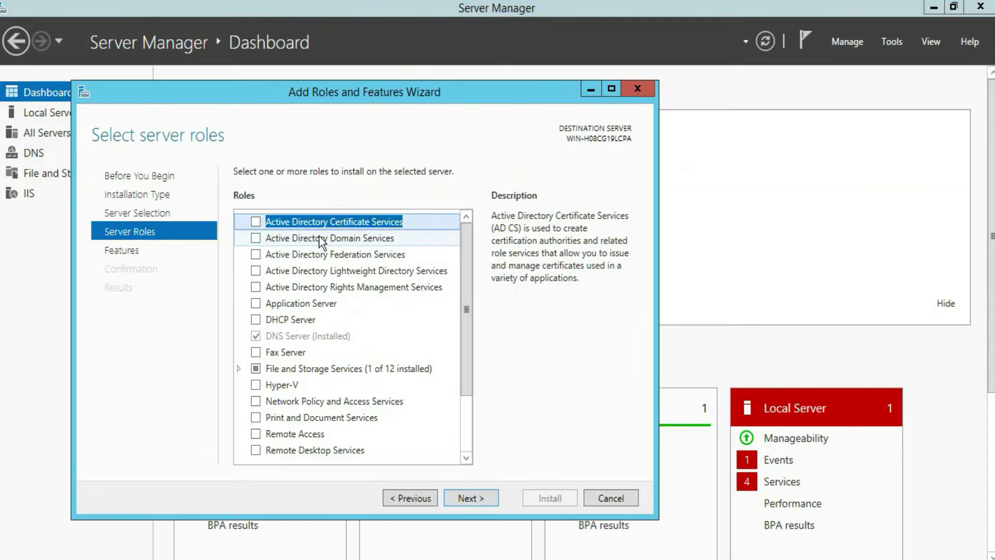
# Step: Select the DHCP Server role with its required management tools and proceed to the installation confirmation without extra features
pyautogui.click(256, 319)
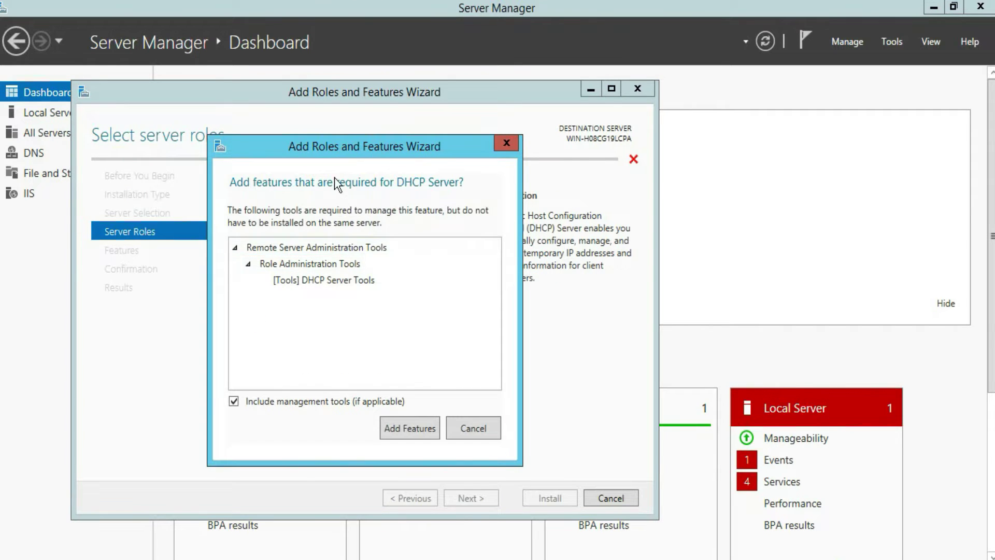
pyautogui.click(403, 429)
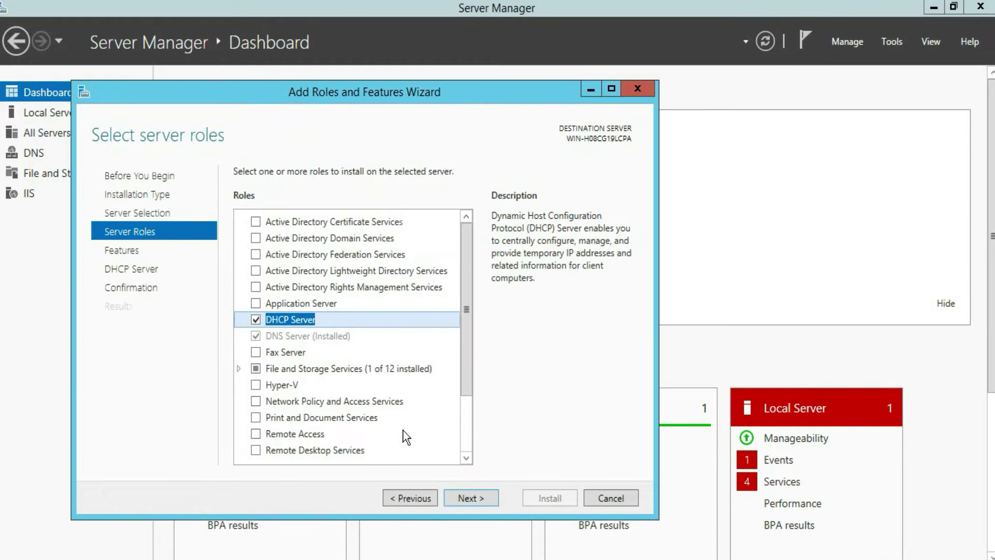
pyautogui.click(468, 496)
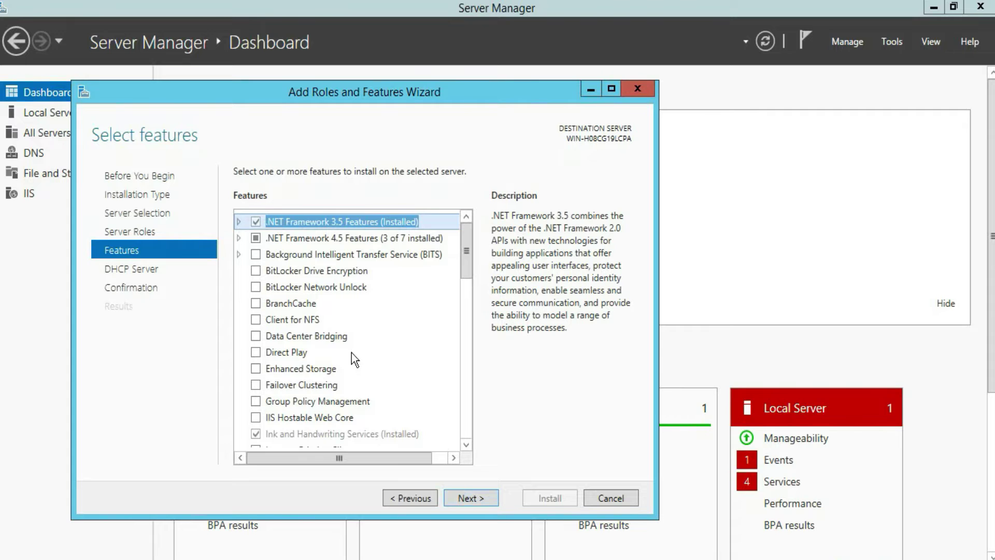
pyautogui.click(466, 444)
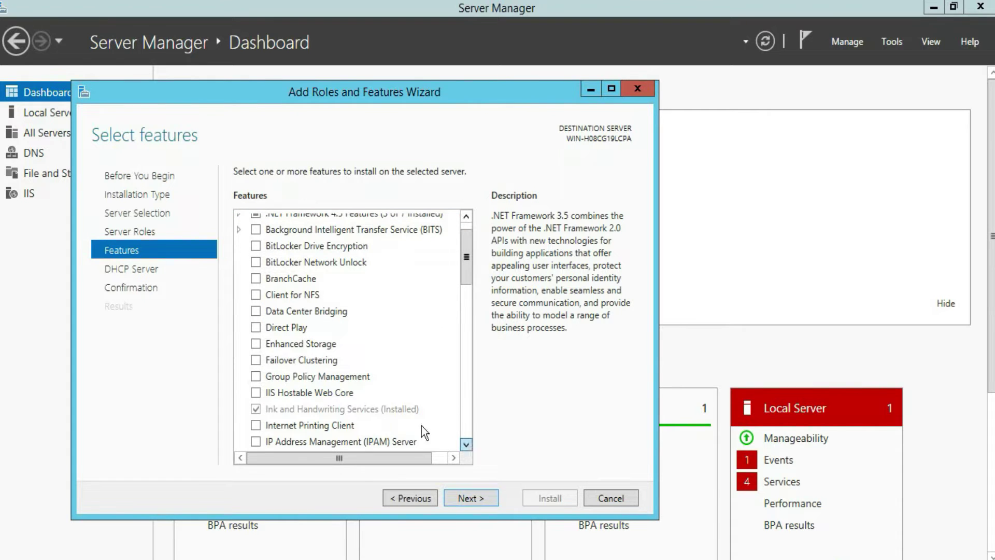
pyautogui.click(124, 268)
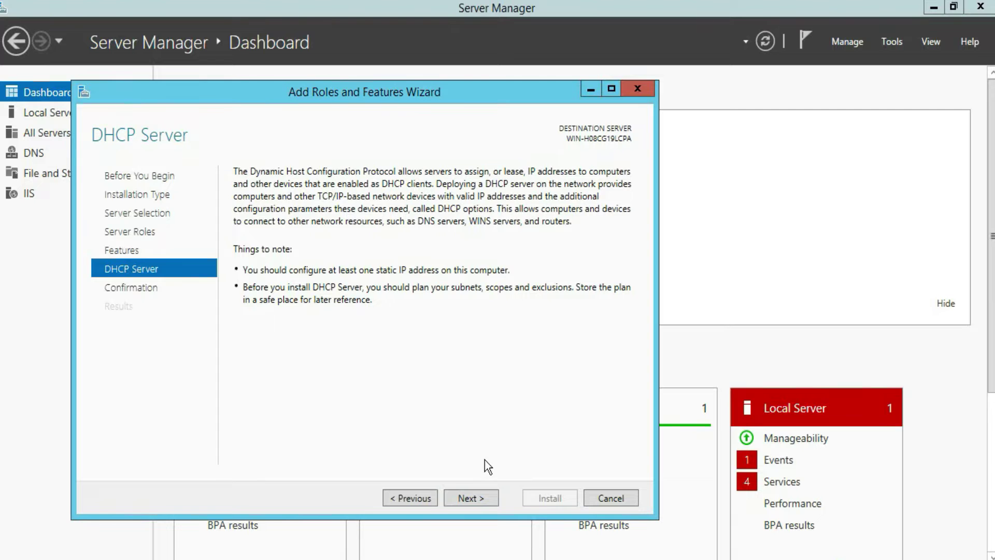
pyautogui.click(468, 495)
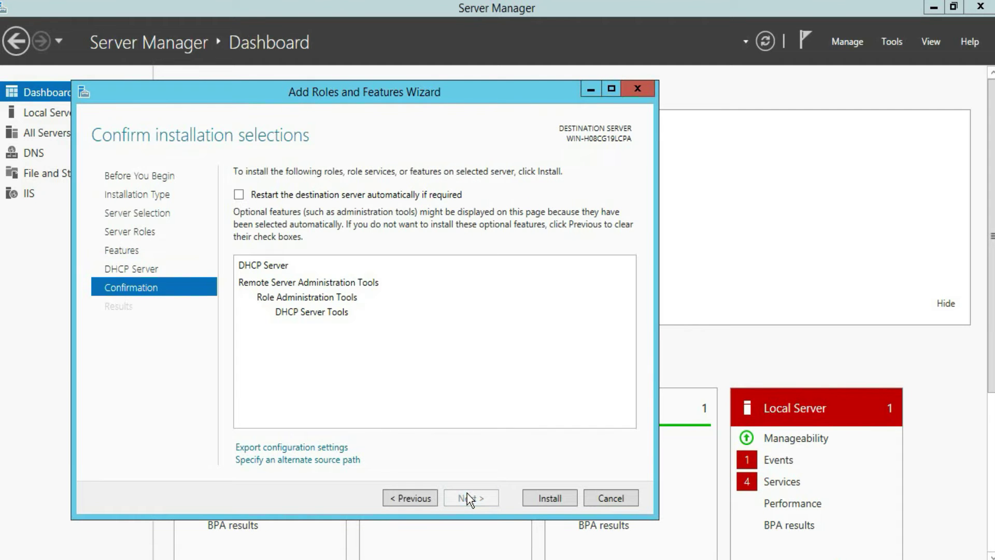
# Step: Allow automatic restart of the destination server, install the DHCP Server role and close the wizard
pyautogui.click(239, 195)
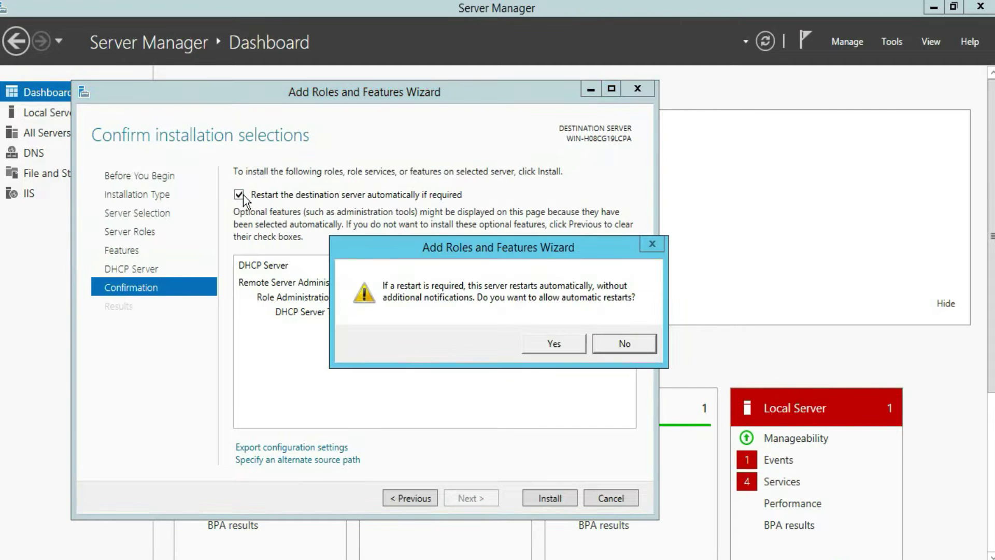
pyautogui.click(545, 344)
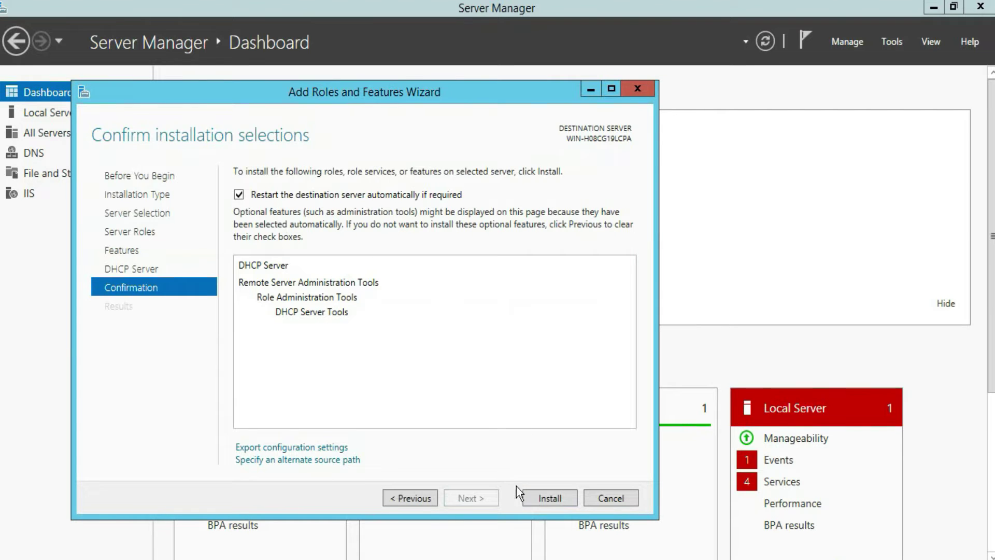
pyautogui.click(548, 498)
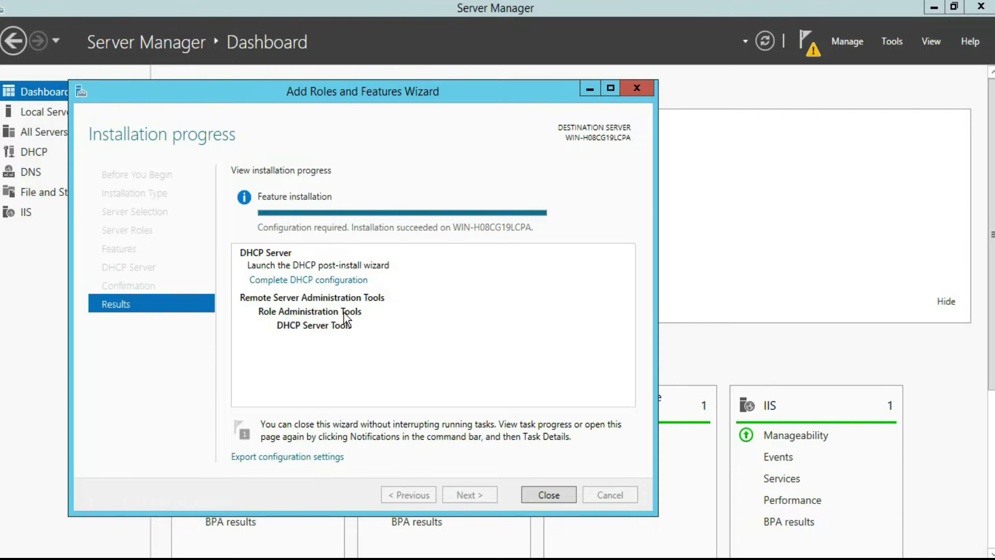
pyautogui.click(531, 493)
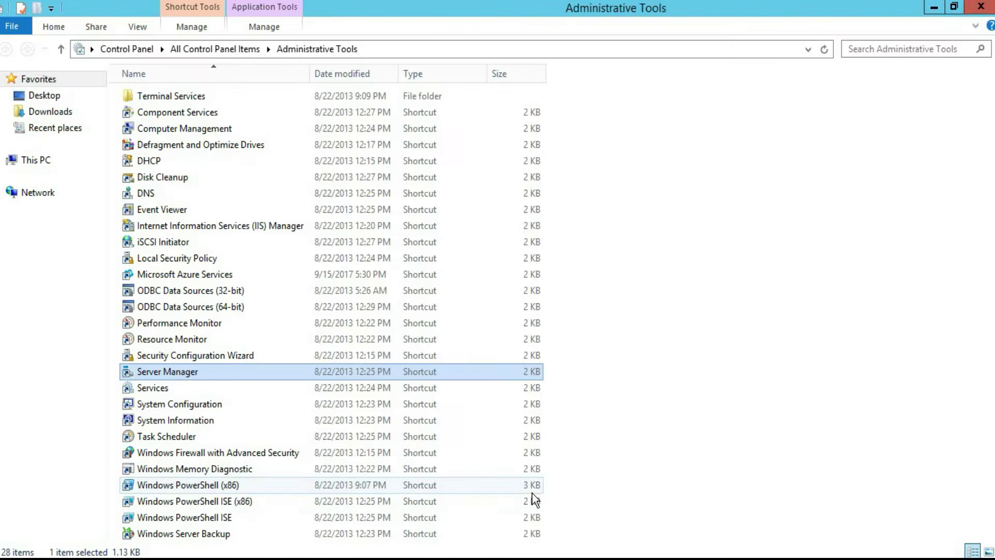
# Step: Close the Administrative Tools window, then run dhcpmgmt.msc and maximize the DHCP console
pyautogui.click(981, 7)
pyautogui.click(981, 7)
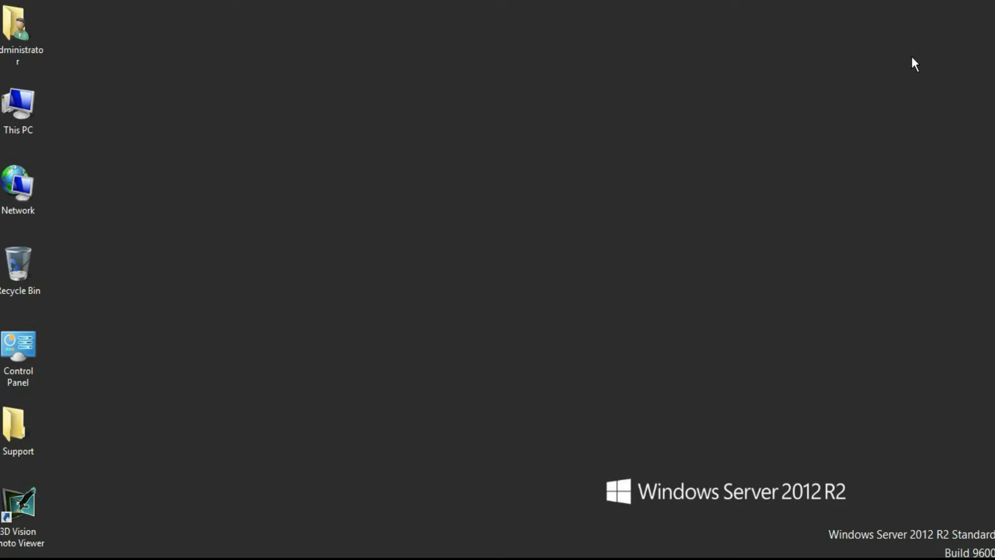
pyautogui.press('super+r')
pyautogui.write('dhcpmgmt.msc')
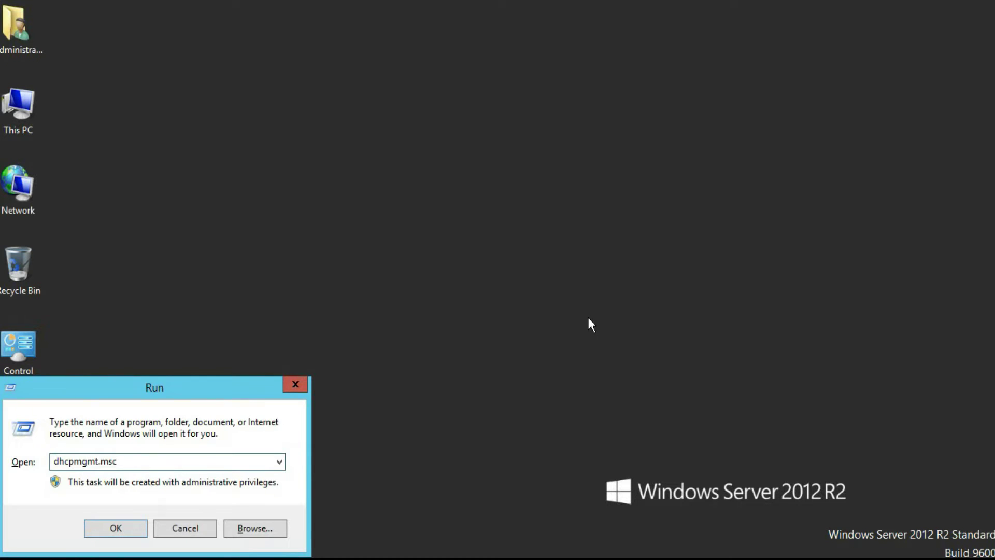
pyautogui.press('Return')
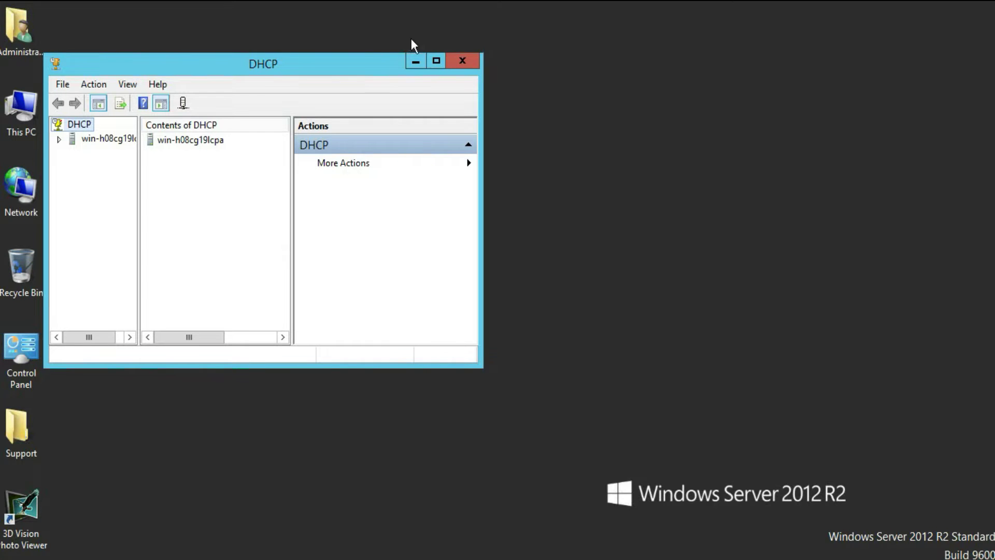
pyautogui.click(435, 62)
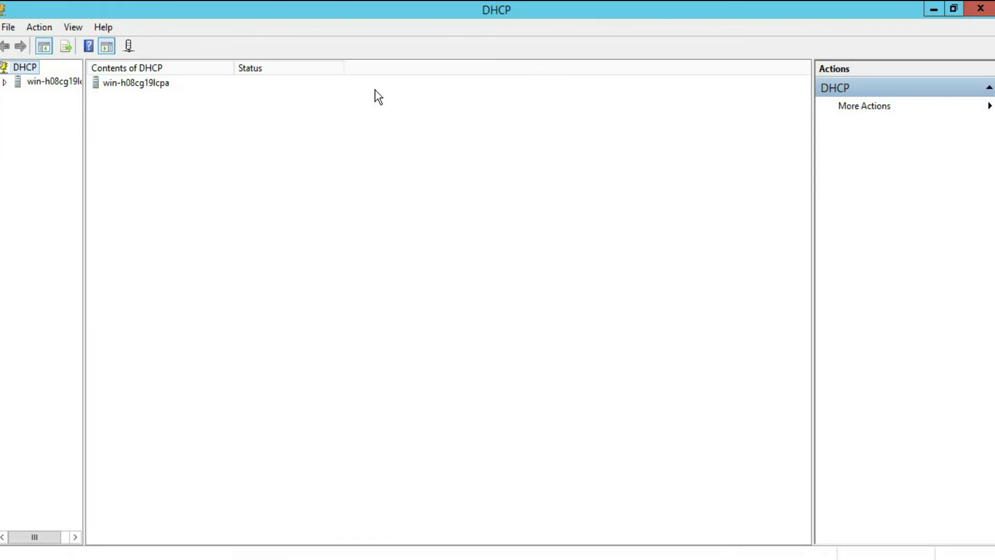
# Step: Expand the DHCP server node together with its IPv4 and IPv6 branches
pyautogui.doubleClick(59, 84)
pyautogui.doubleClick(49, 95)
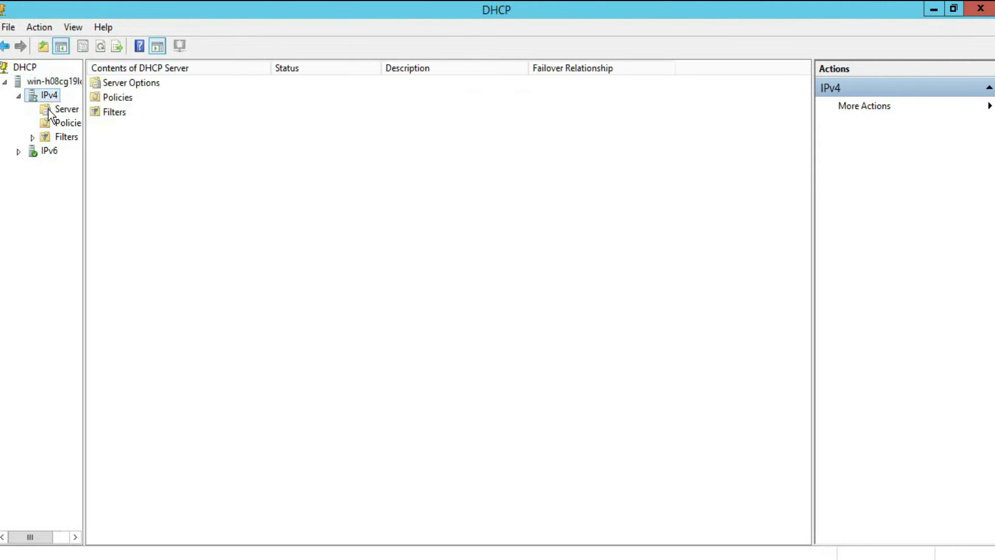
pyautogui.doubleClick(44, 153)
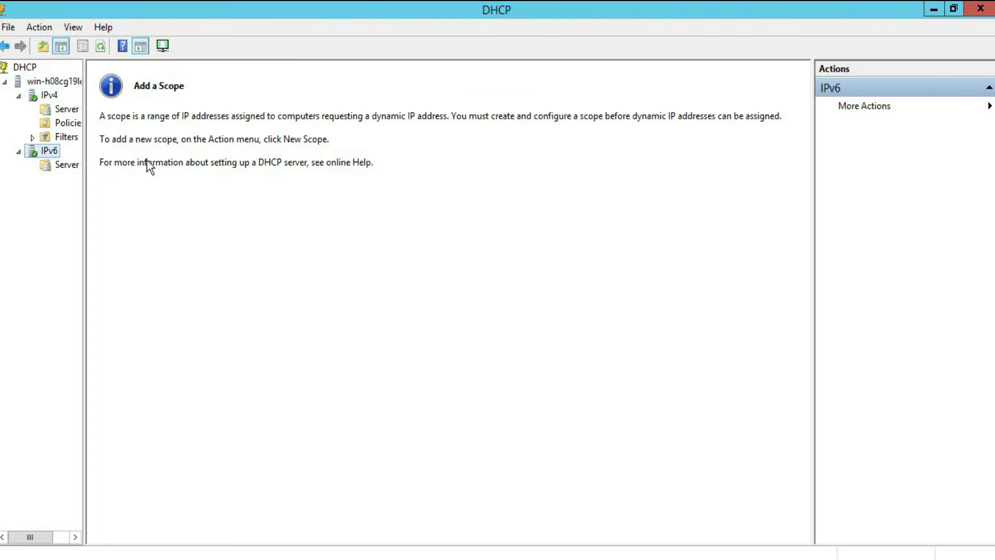
pyautogui.click(54, 110)
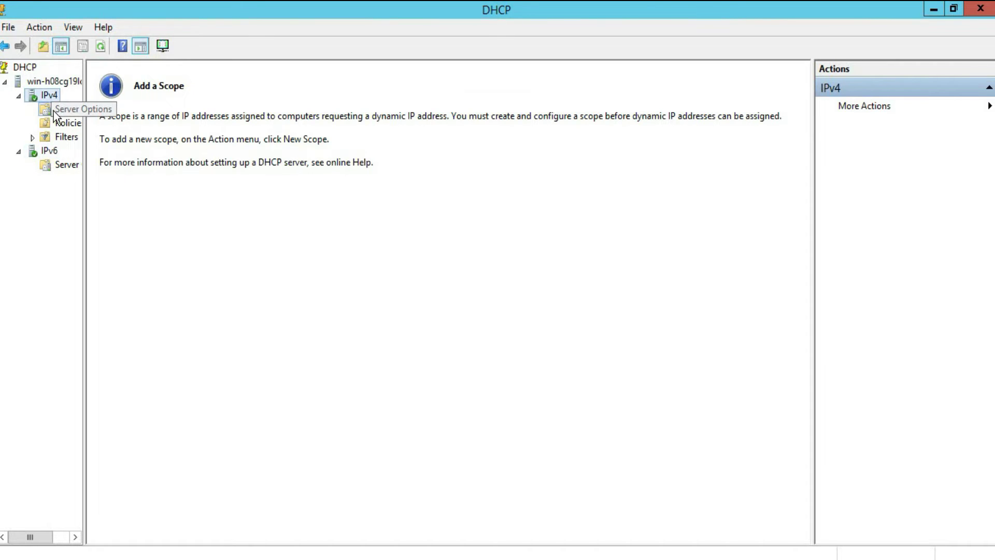
pyautogui.rightClick(63, 113)
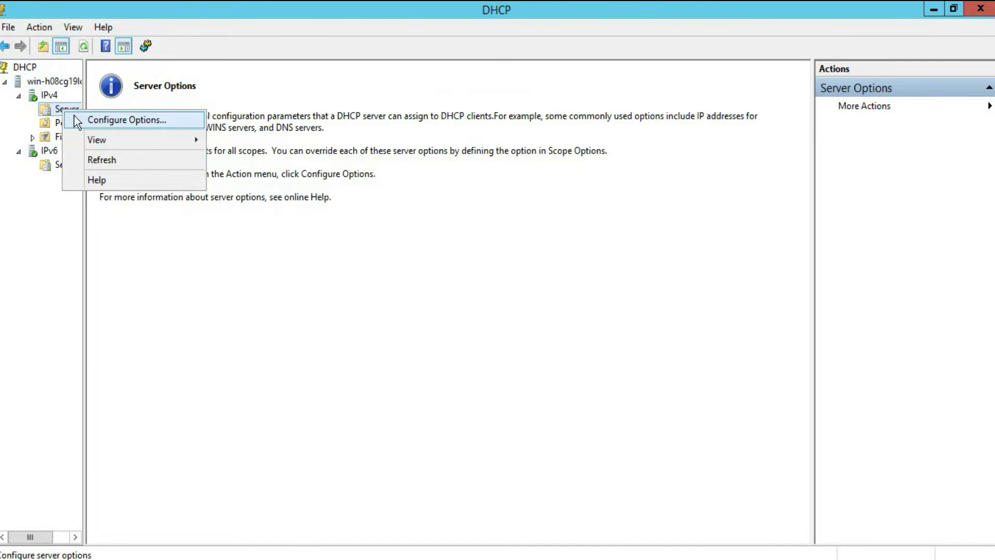
pyautogui.click(93, 118)
pyautogui.click(55, 122)
pyautogui.click(46, 108)
# Step: Start a new IPv4 scope named GEEK PANAB with the description HOME NETWORK
pyautogui.rightClick(41, 98)
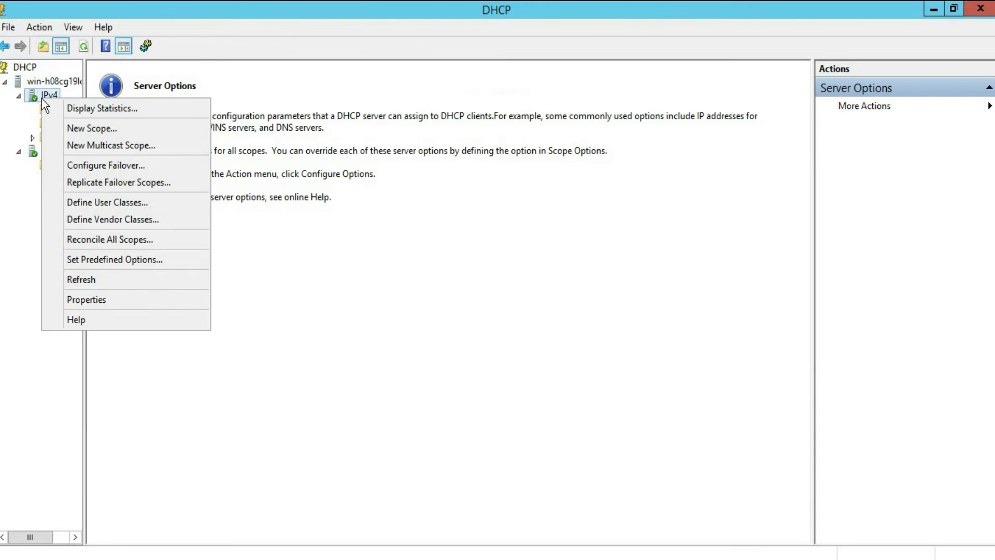
pyautogui.click(92, 124)
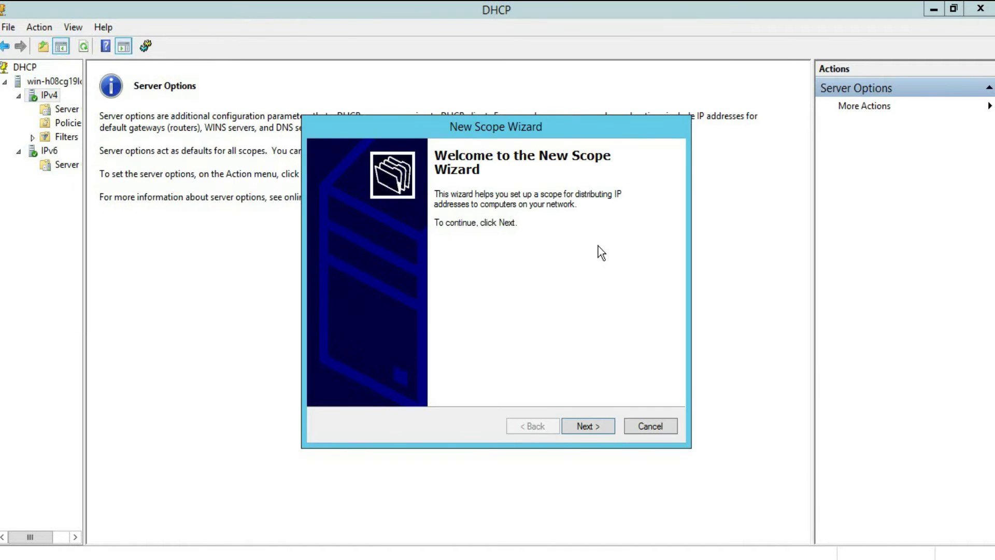
pyautogui.click(589, 428)
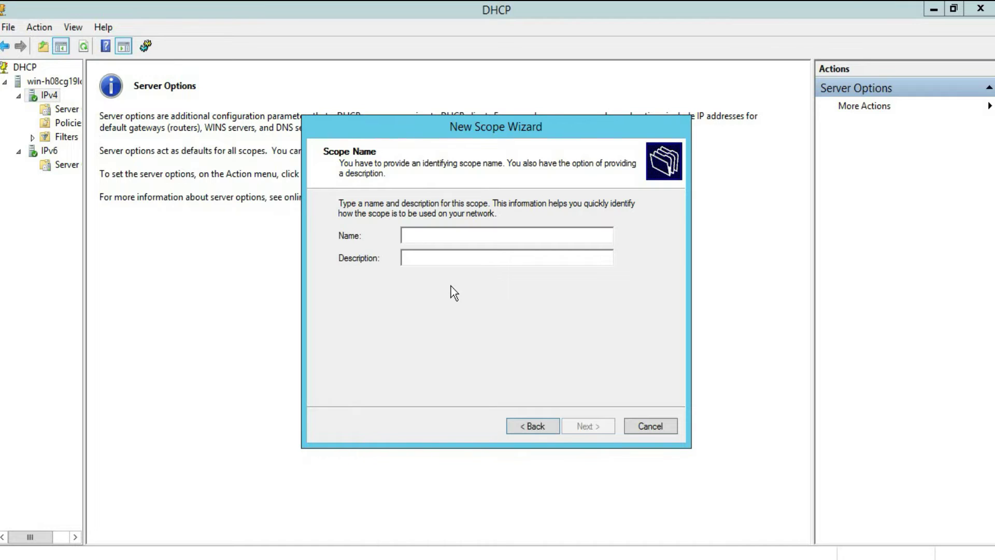
pyautogui.write('GEEK ')
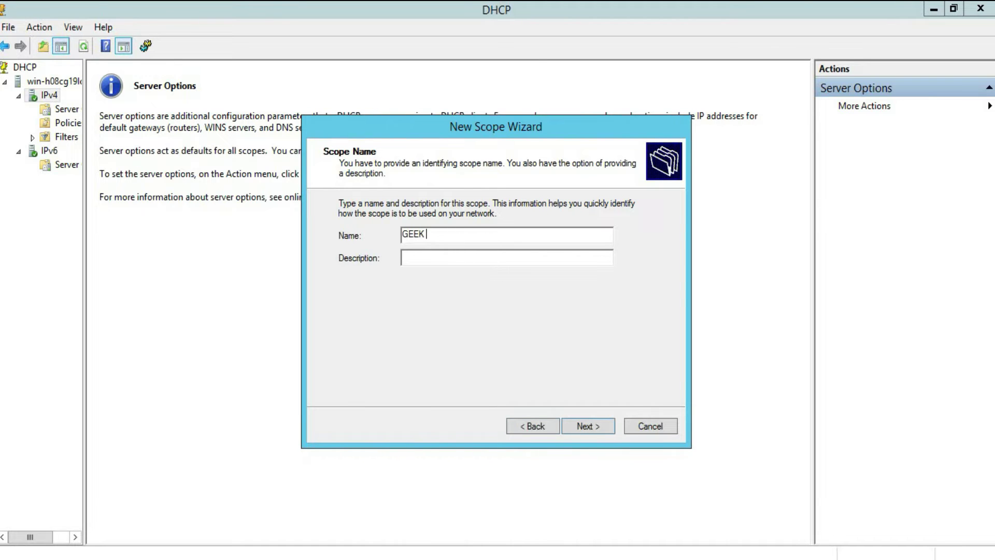
pyautogui.write('PANAB')
pyautogui.press('Tab')
pyautogui.write('HOME NETWORK')
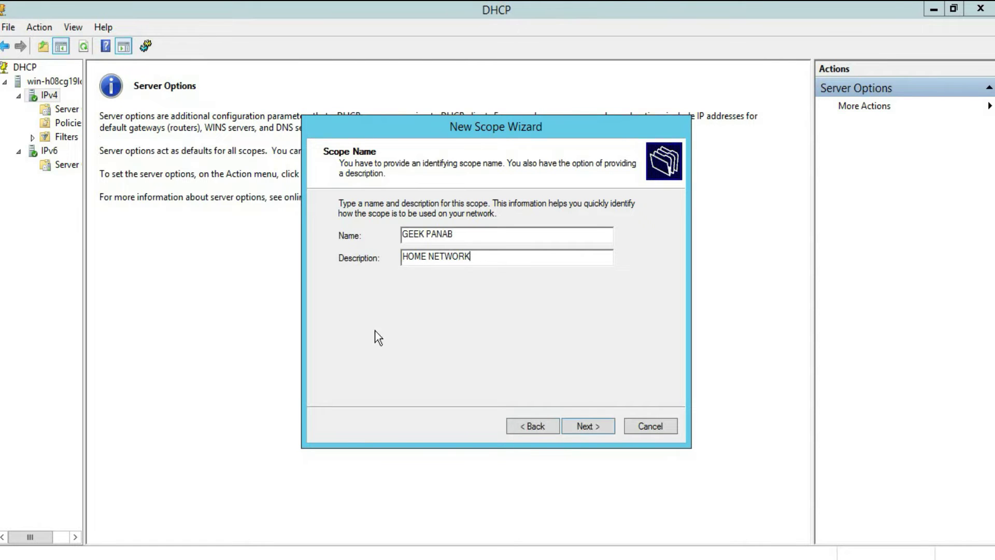
pyautogui.click(599, 427)
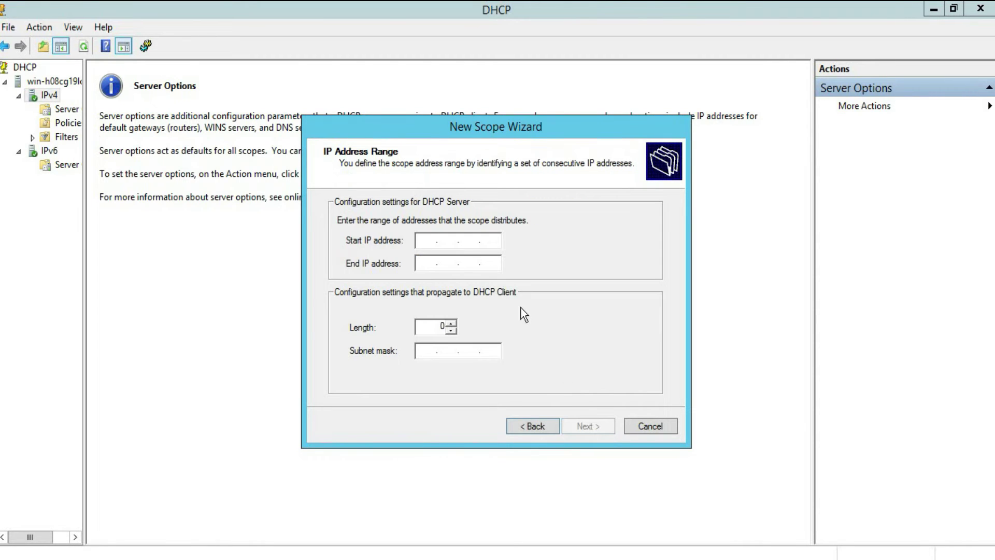
# Step: Set the scope's address range from 192.168.90.5 to 192.168.90.10
pyautogui.write('192.168.90.5')
pyautogui.click(422, 263)
pyautogui.write('192 . 168 . 90 . 10')
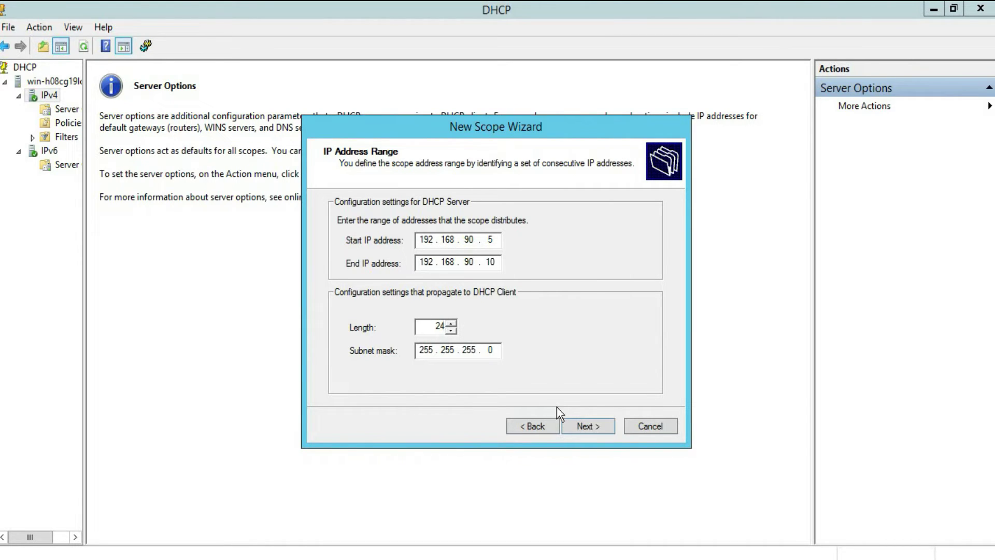
# Step: Adjust the scope's subnet mask length and accept the address range settings
pyautogui.press('BackSpace')
pyautogui.press('BackSpace')
pyautogui.write('19')
pyautogui.write('2')
pyautogui.press('BackSpace')
pyautogui.write('31')
pyautogui.click(451, 331)
pyautogui.click(449, 333)
pyautogui.click(448, 331)
pyautogui.click(449, 331)
pyautogui.click(599, 433)
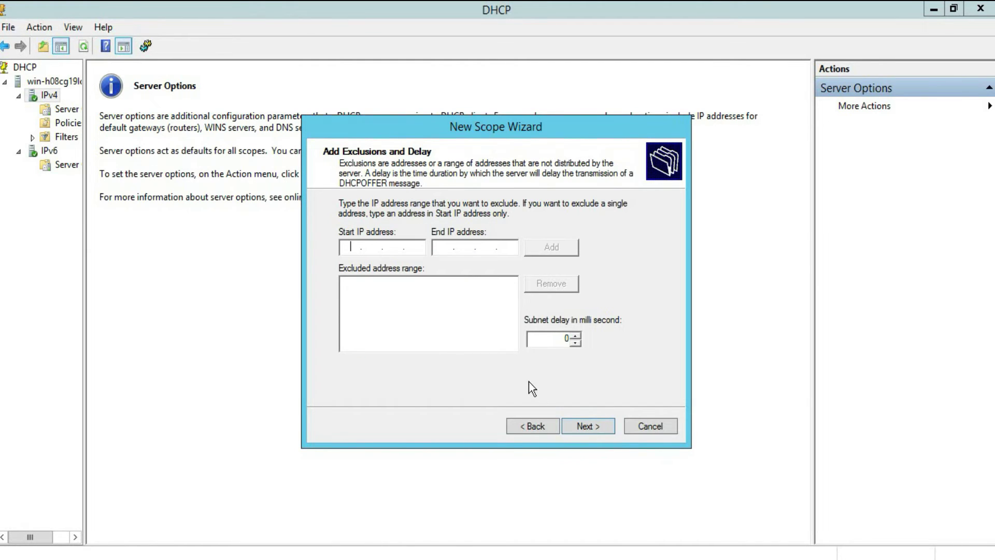
# Step: Leave the exclusions empty, accept the default lease duration and choose to configure the scope's DHCP options now
pyautogui.click(530, 430)
pyautogui.click(578, 427)
pyautogui.click(581, 429)
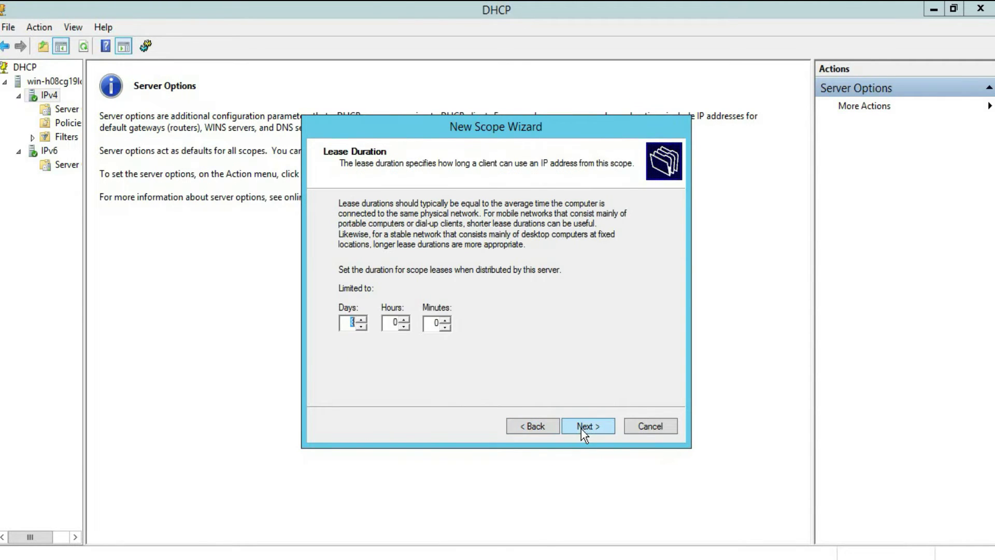
pyautogui.click(580, 430)
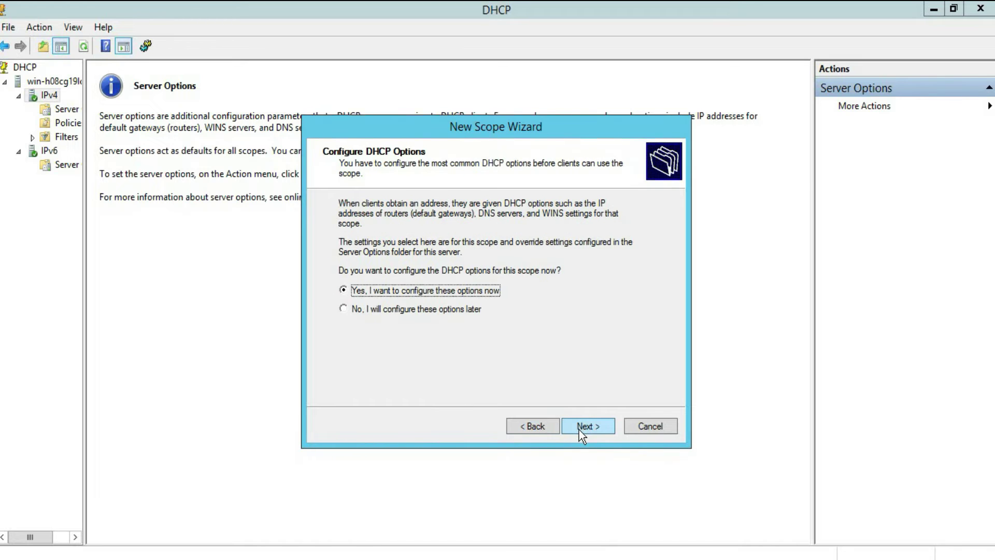
pyautogui.click(579, 430)
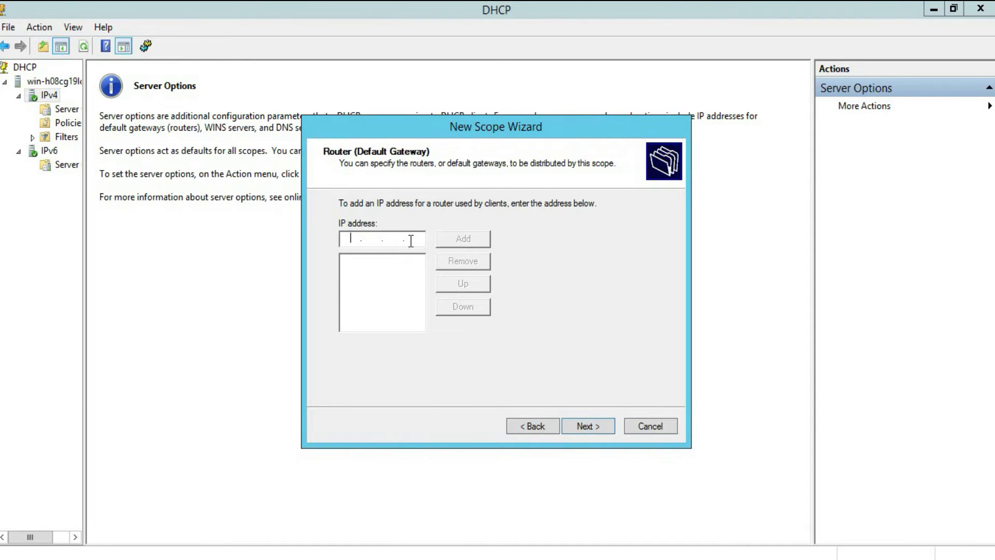
# Step: Add 192.168.90.1 as the scope's default gateway
pyautogui.write('192 . 168 . 90 . 1')
pyautogui.click(448, 241)
pyautogui.click(576, 430)
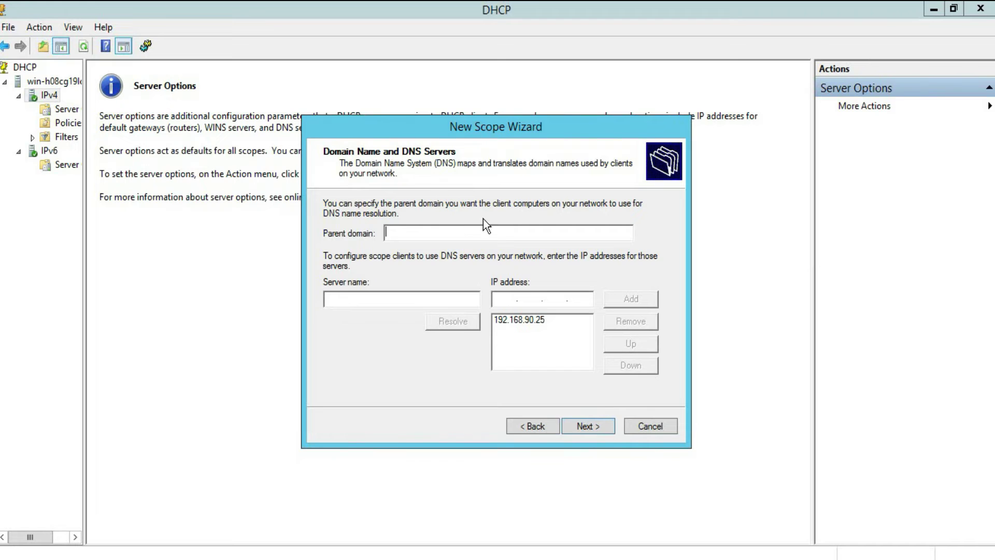
# Step: Accept the default DNS and WINS settings and complete the scope with immediate activation
pyautogui.click(578, 429)
pyautogui.click(587, 427)
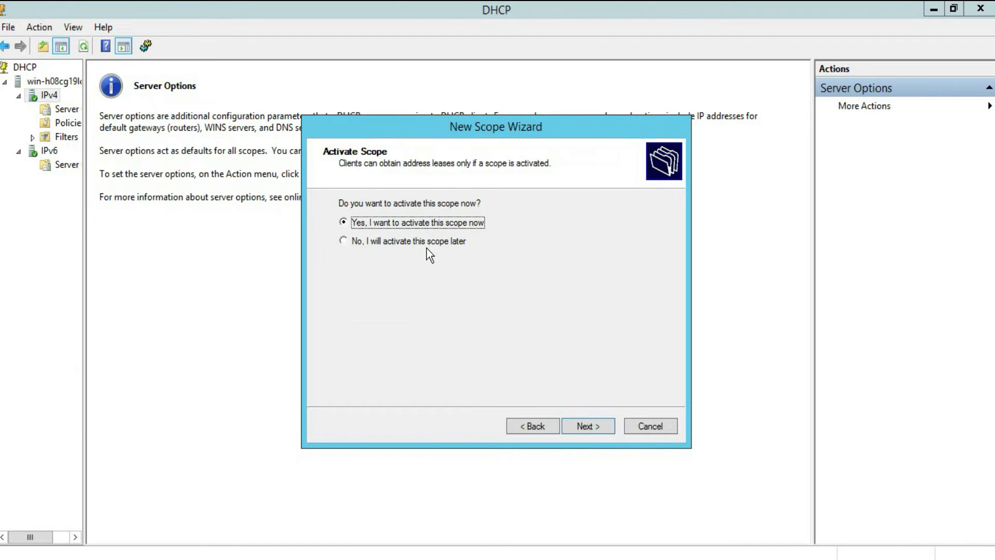
pyautogui.click(577, 427)
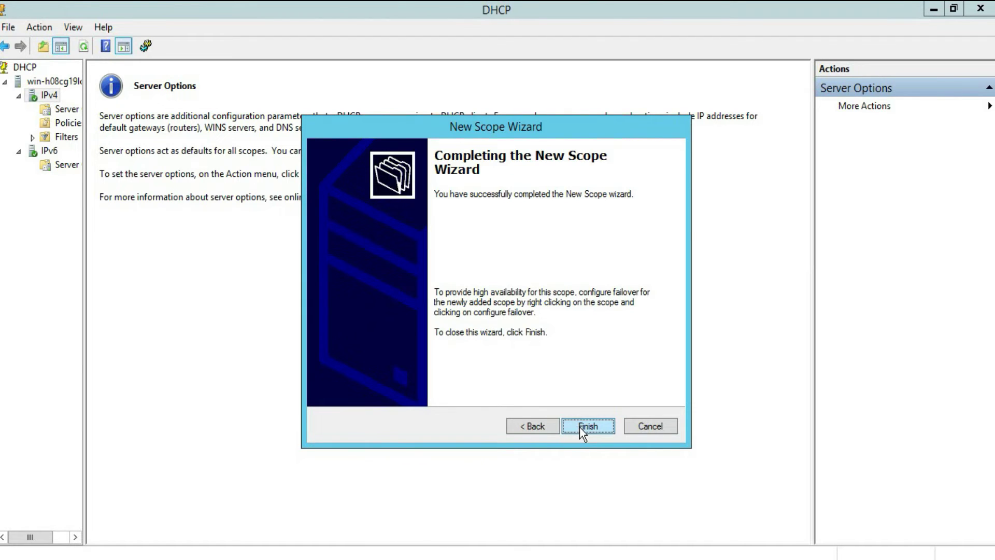
pyautogui.click(579, 427)
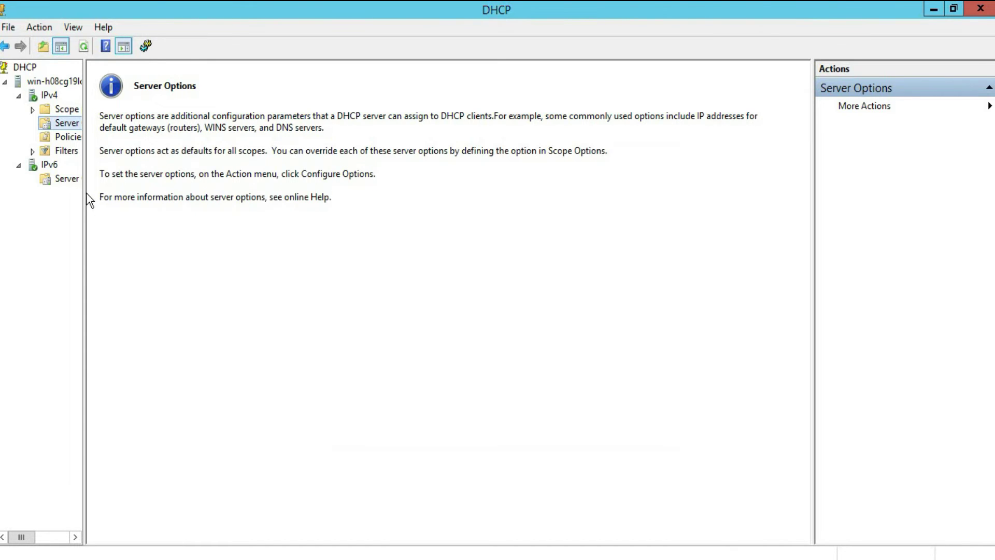
# Step: Widen the console tree to open the new scope, and relaunch the DHCP console with dhcpmgmt.msc in a maximized window
pyautogui.moveTo(85, 194); pyautogui.dragTo(174, 203)
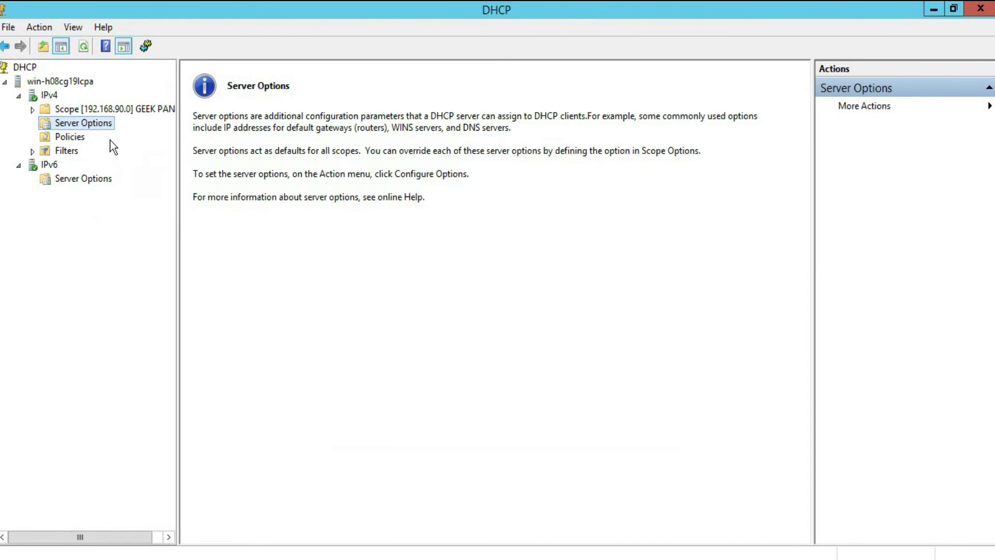
pyautogui.doubleClick(99, 110)
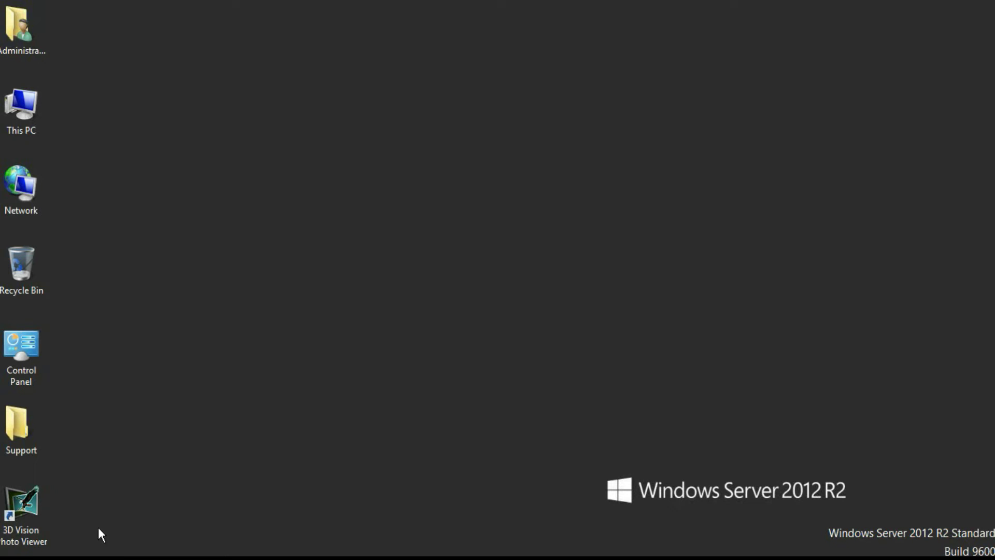
pyautogui.press('super+r')
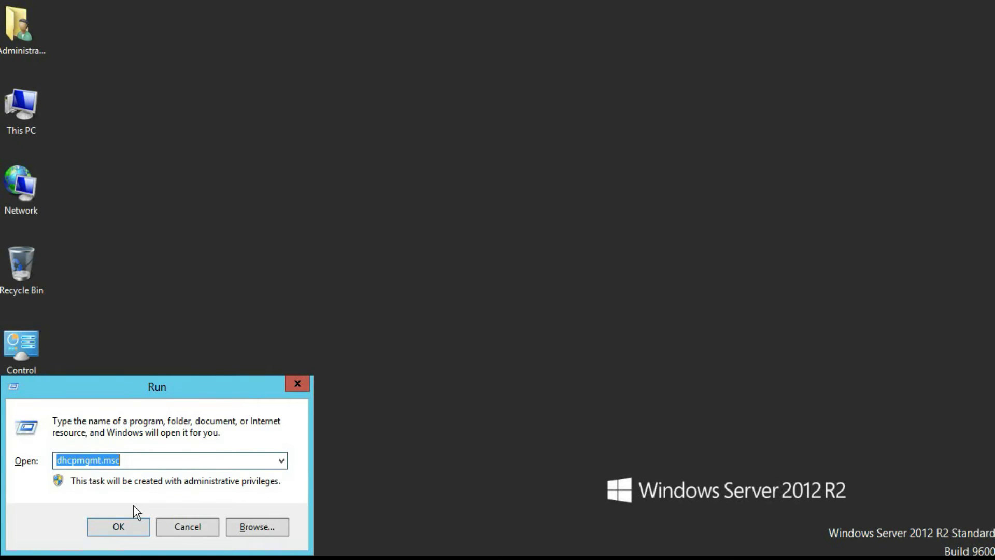
pyautogui.press('Return')
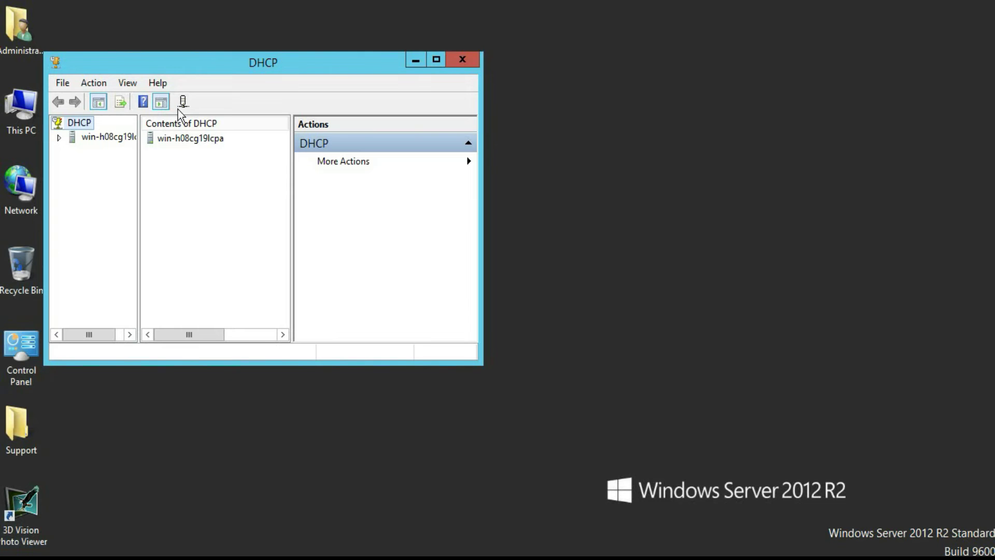
pyautogui.click(436, 60)
# Step: Review the database and backup paths in the DHCP server's properties, and close them without changes
pyautogui.click(5, 81)
pyautogui.rightClick(38, 81)
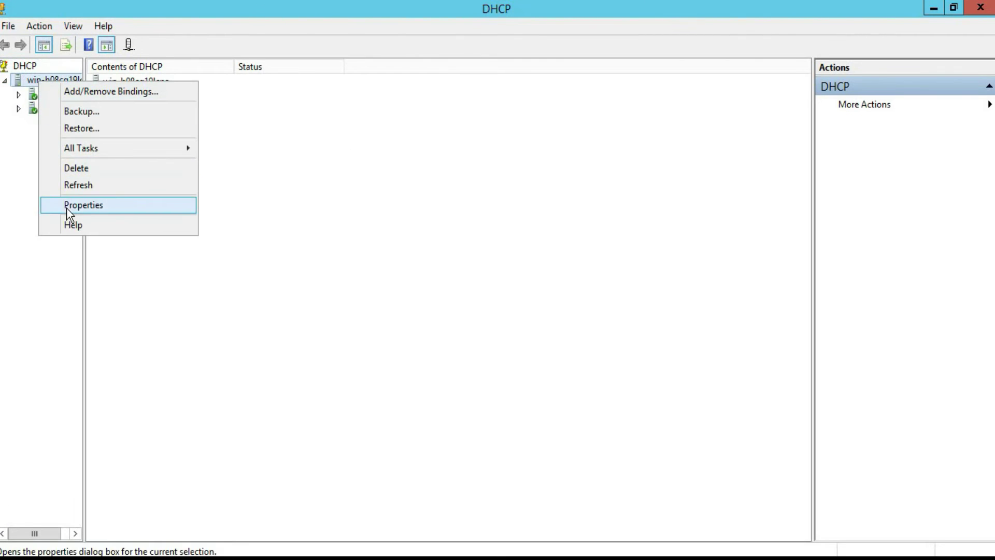
pyautogui.click(66, 207)
pyautogui.moveTo(485, 218); pyautogui.dragTo(528, 219)
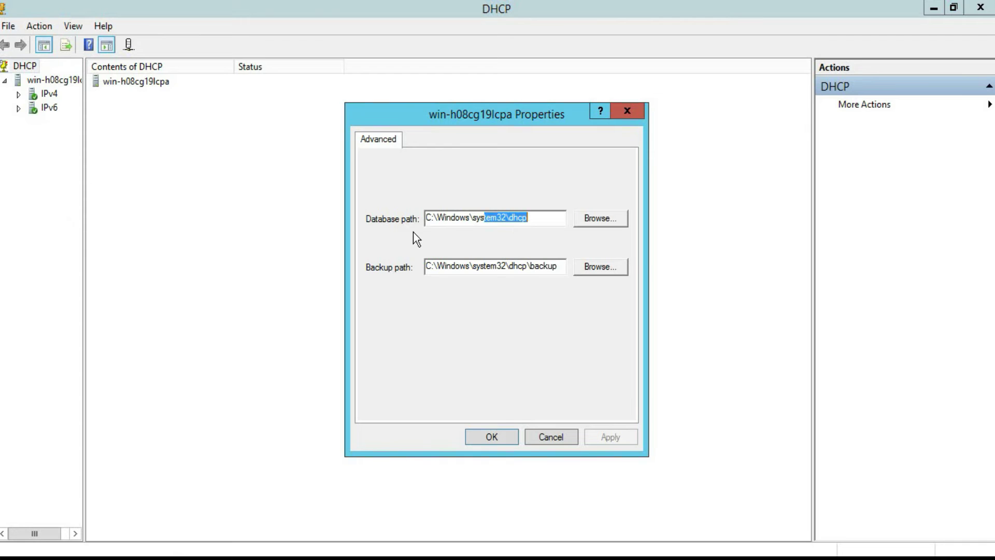
pyautogui.click(535, 218)
pyautogui.moveTo(426, 266); pyautogui.dragTo(564, 266)
pyautogui.click(542, 434)
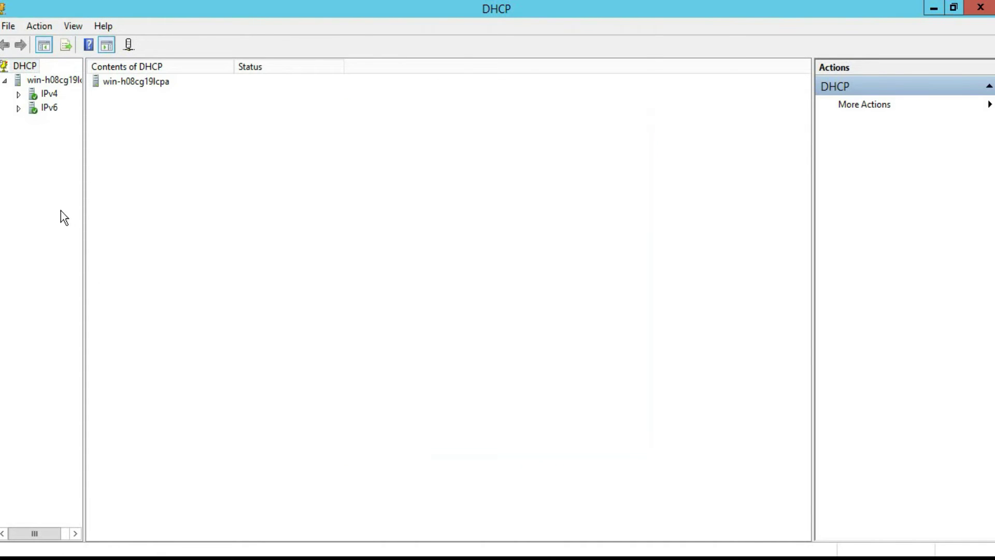
# Step: Review the general, DNS, Network Access Protection and advanced properties of the GEEK PANAB scope without changing them
pyautogui.click(17, 94)
pyautogui.doubleClick(68, 107)
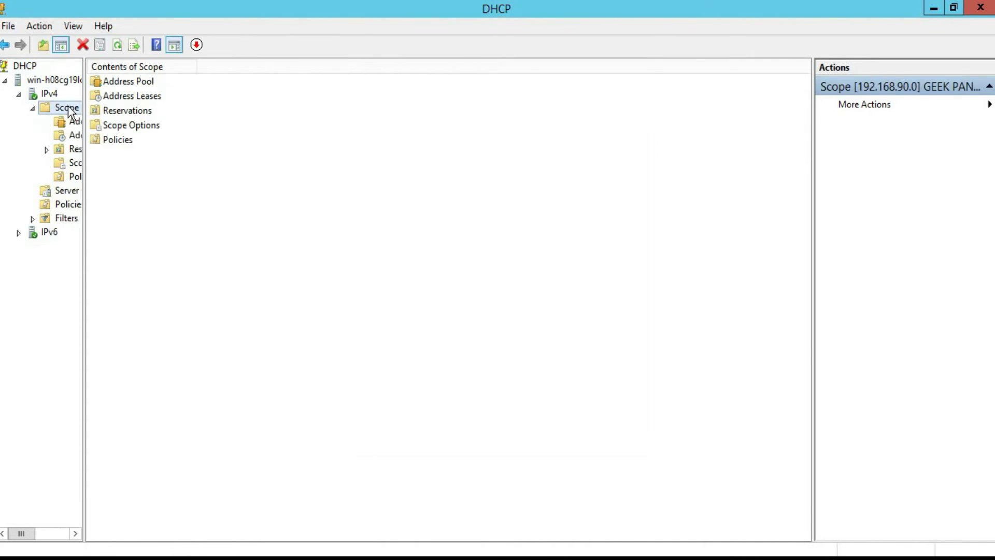
pyautogui.rightClick(69, 107)
pyautogui.click(104, 292)
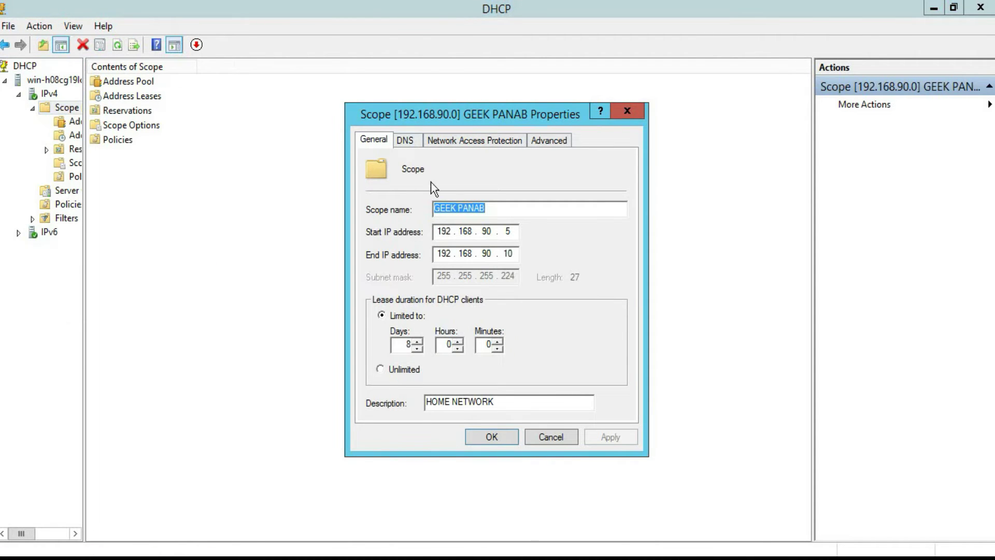
pyautogui.click(407, 141)
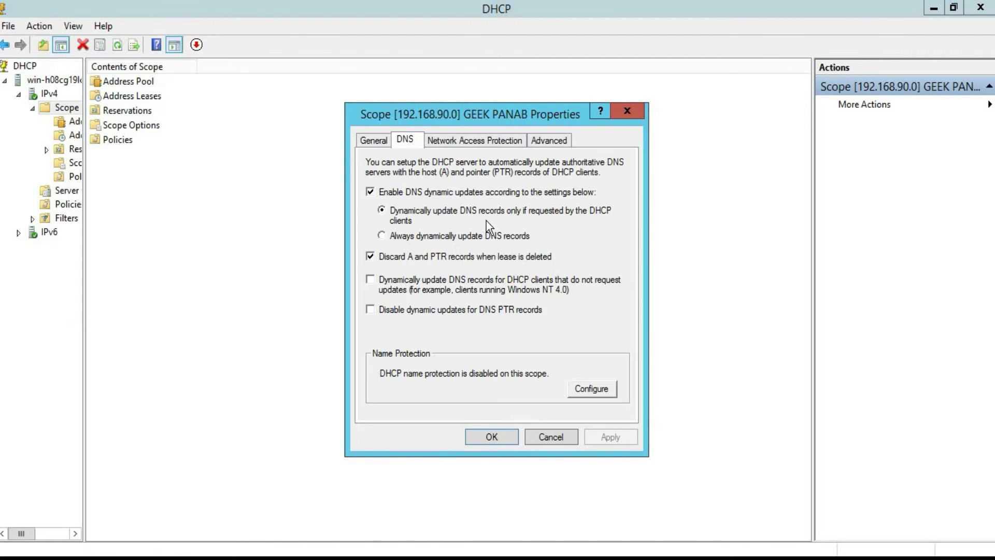
pyautogui.click(442, 143)
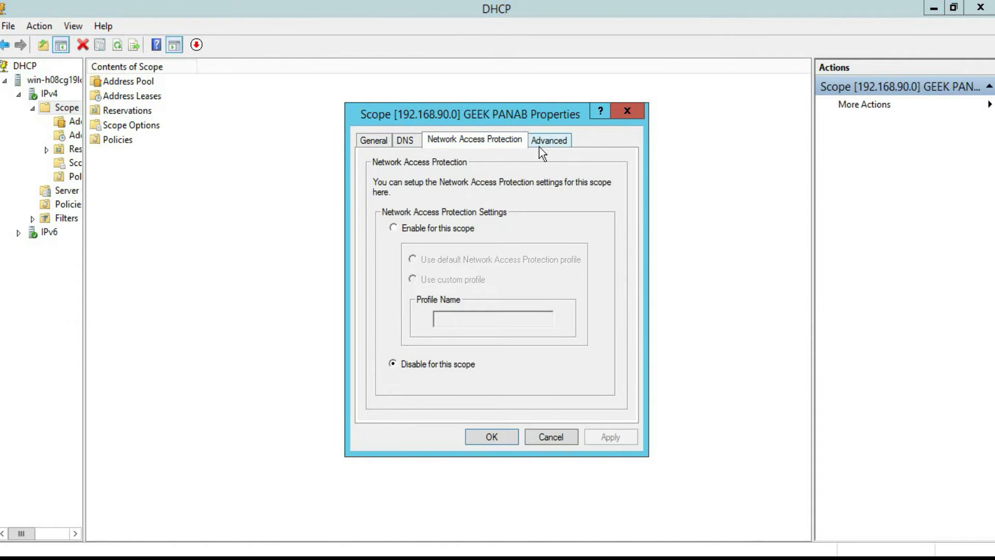
pyautogui.click(560, 144)
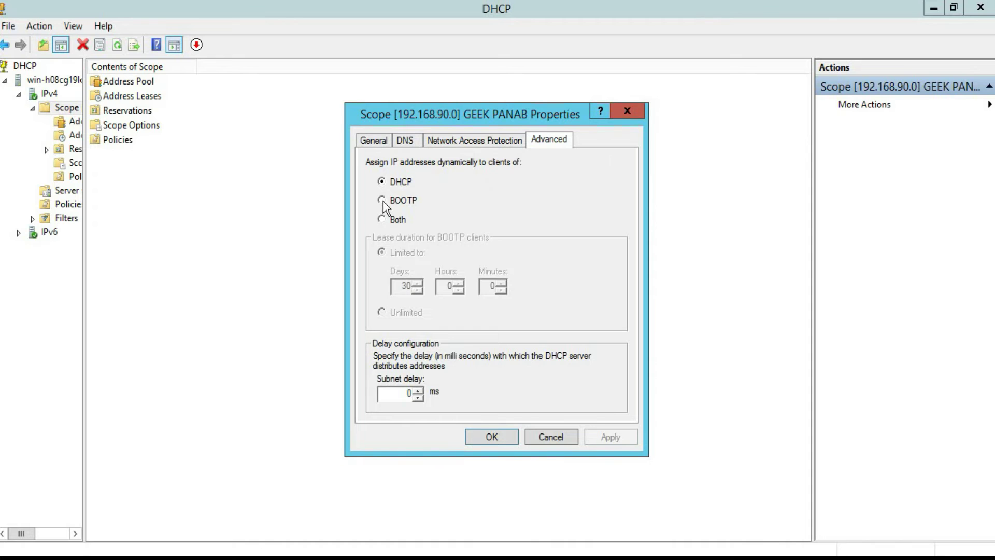
pyautogui.click(544, 434)
# Step: Review the IPv4 node's properties, including its Network Access Protection settings, and close them without changes
pyautogui.rightClick(45, 93)
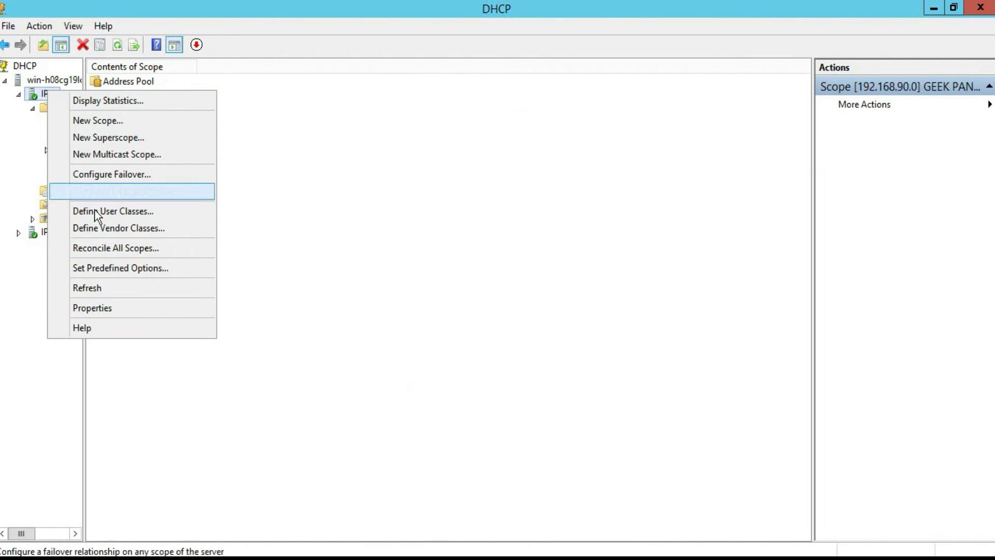
pyautogui.click(101, 306)
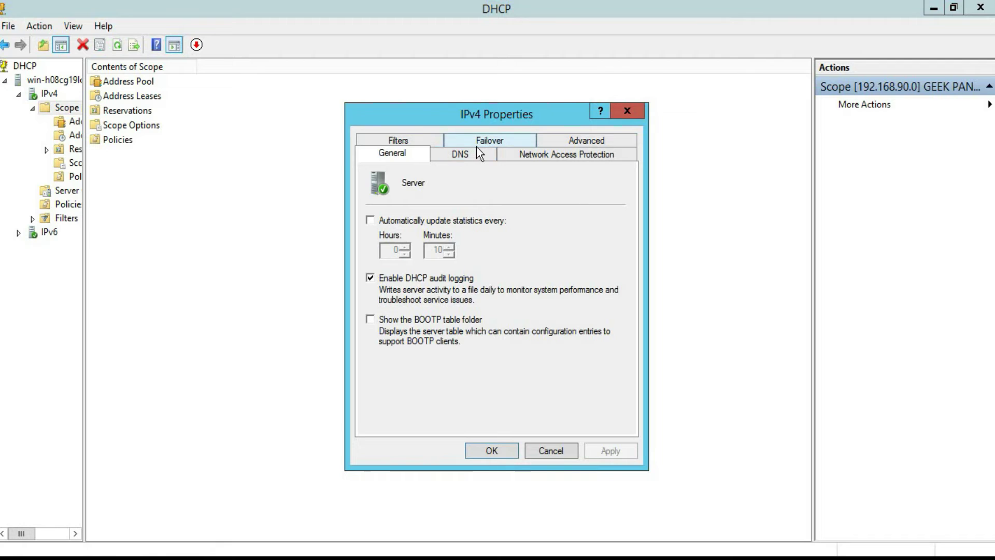
pyautogui.click(525, 156)
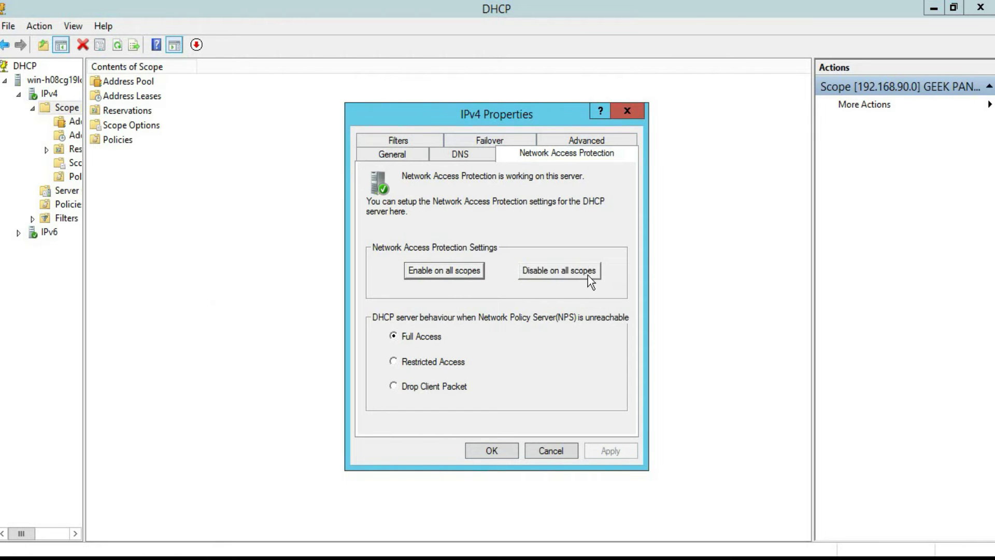
pyautogui.click(505, 147)
pyautogui.click(399, 142)
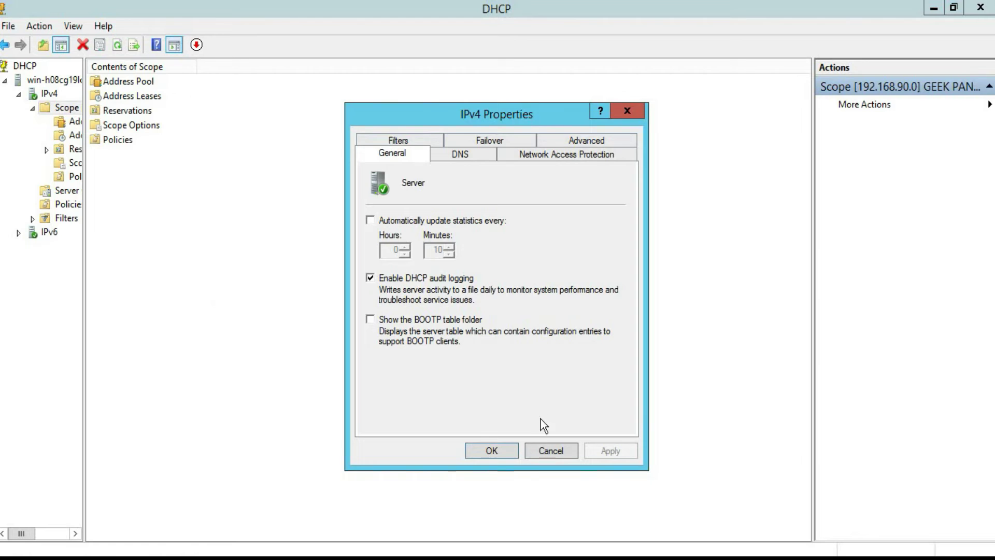
pyautogui.click(548, 451)
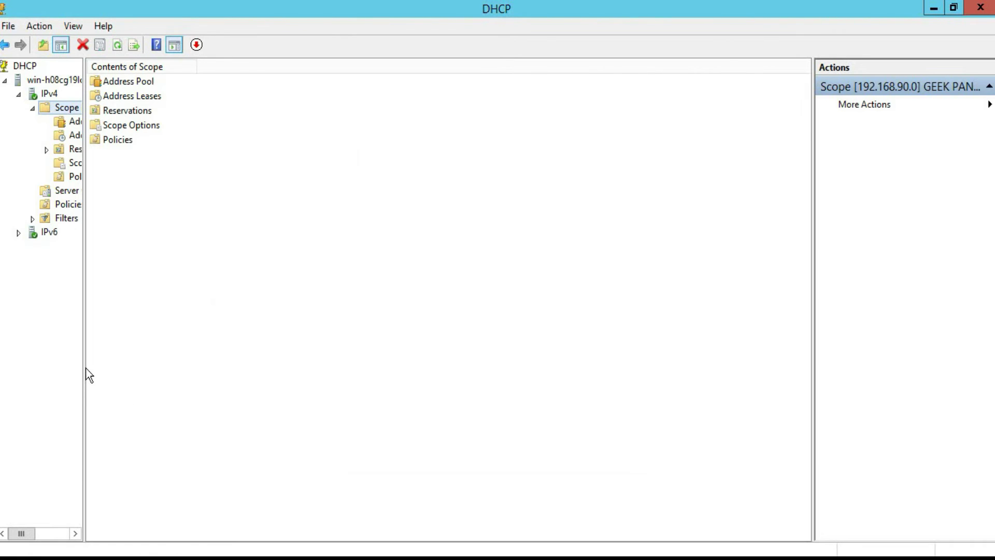
# Step: Widen the console tree and examine the scope's address leases, reservations, scope options and policies
pyautogui.moveTo(84, 367); pyautogui.dragTo(196, 363)
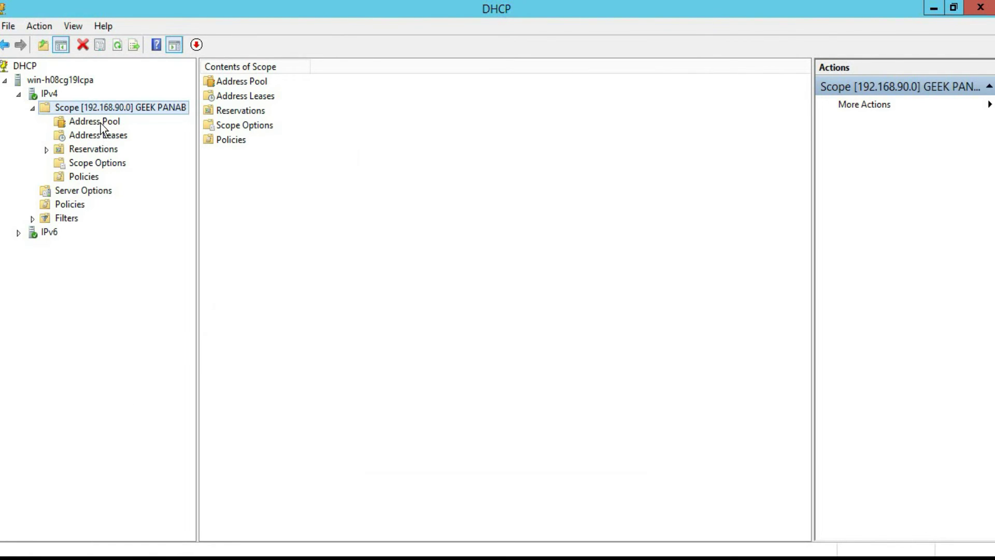
pyautogui.click(99, 137)
pyautogui.rightClick(100, 139)
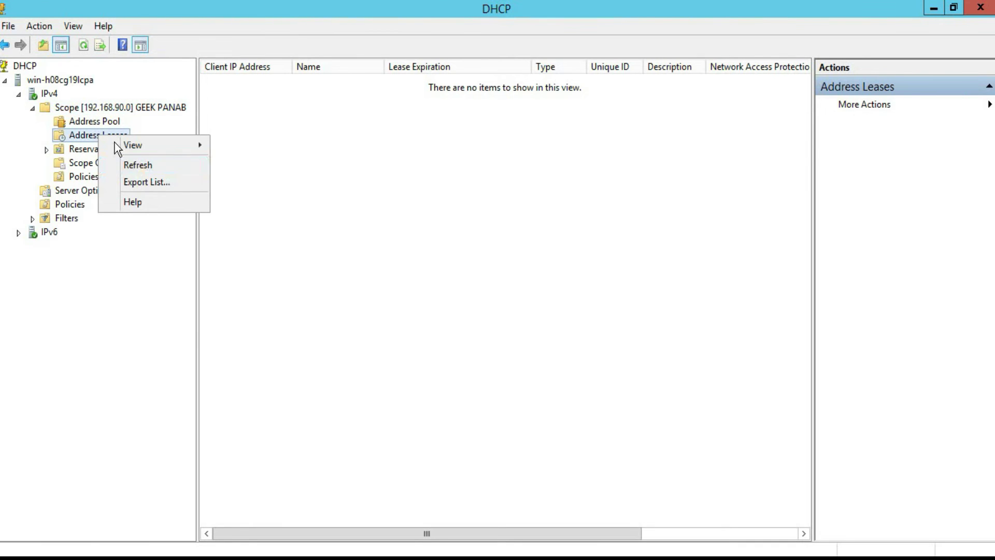
pyautogui.click(138, 162)
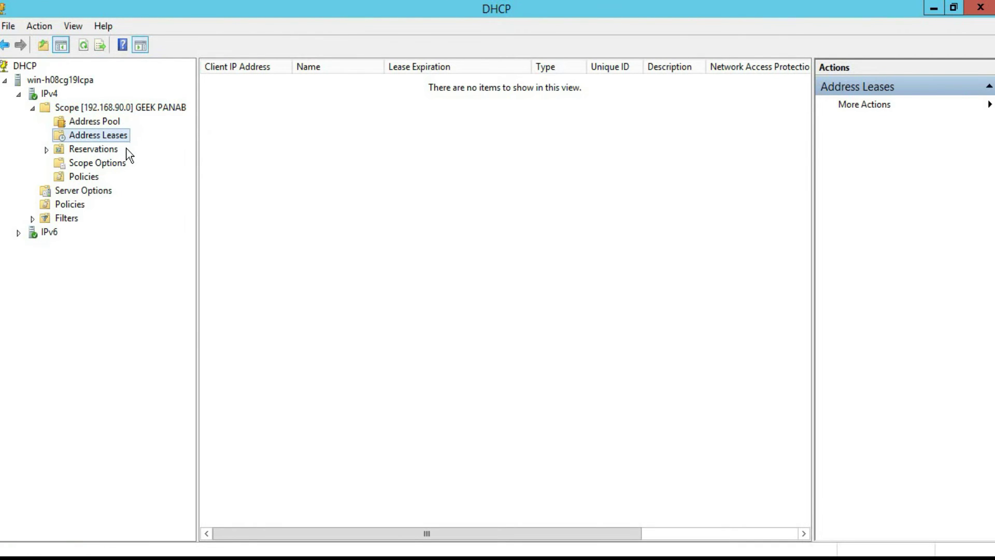
pyautogui.click(94, 151)
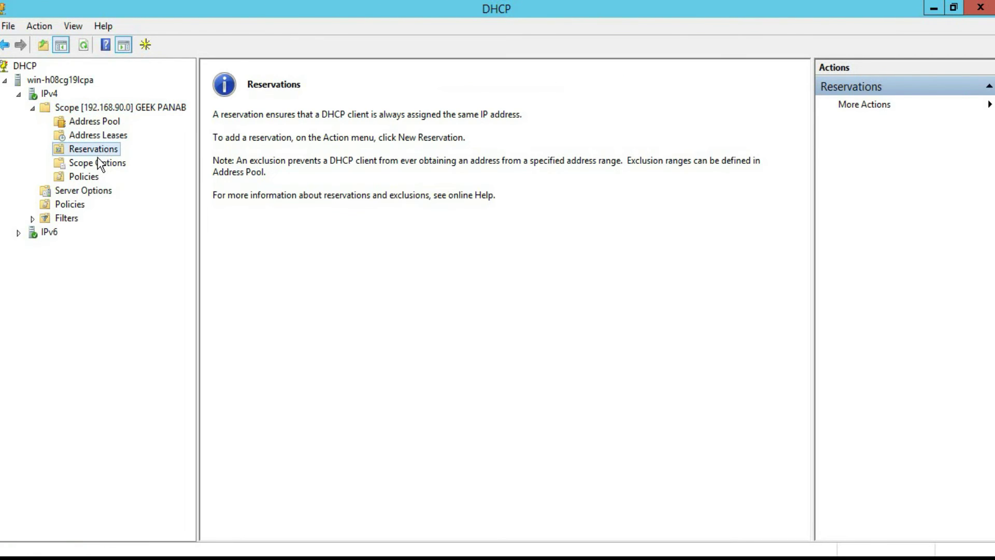
pyautogui.click(99, 160)
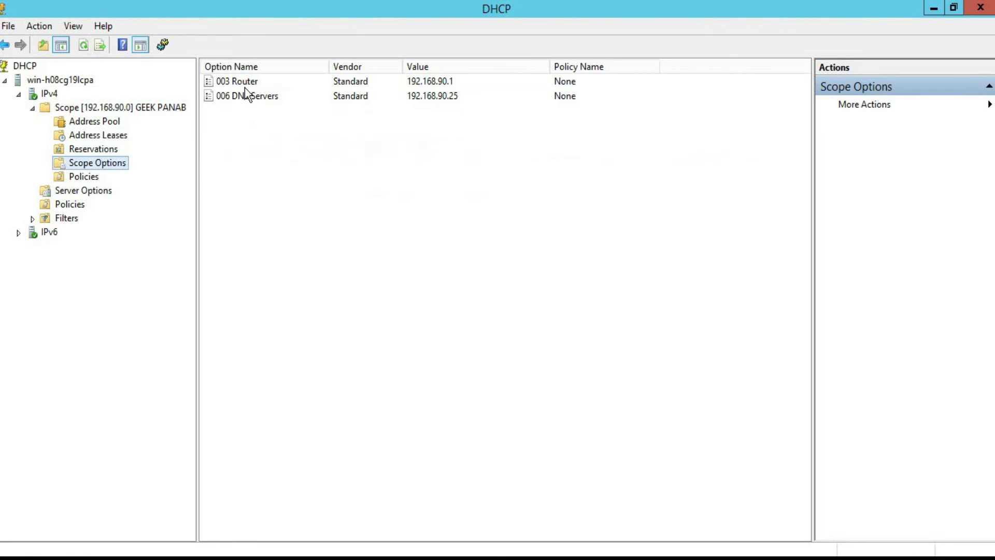
pyautogui.click(82, 178)
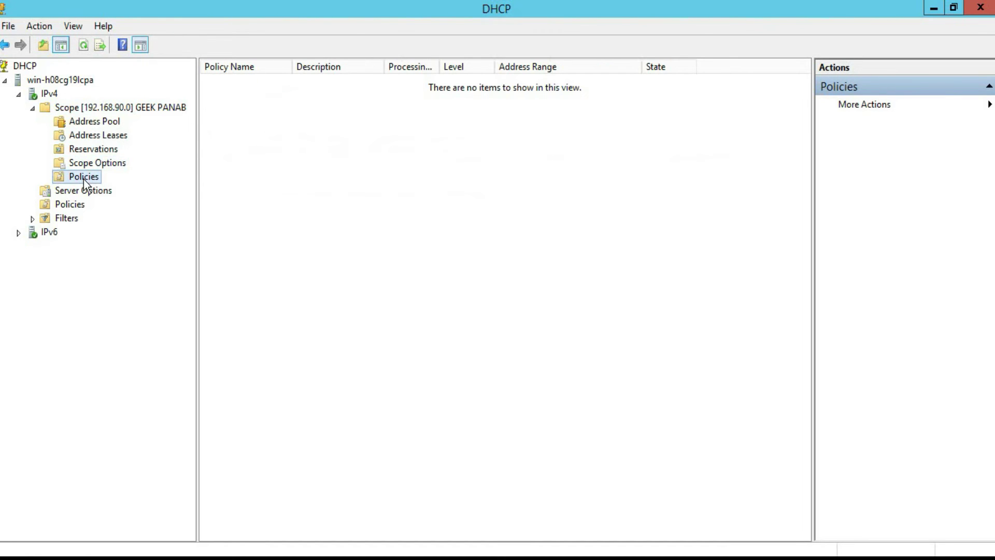
# Step: Reconcile the GEEK PANAB scope to verify its database information against the registry
pyautogui.rightClick(110, 110)
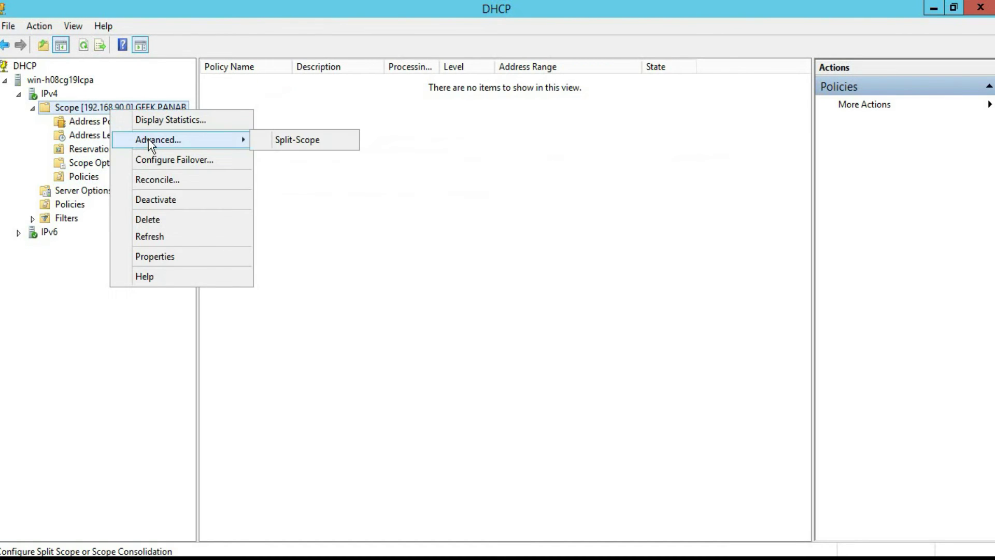
pyautogui.click(164, 186)
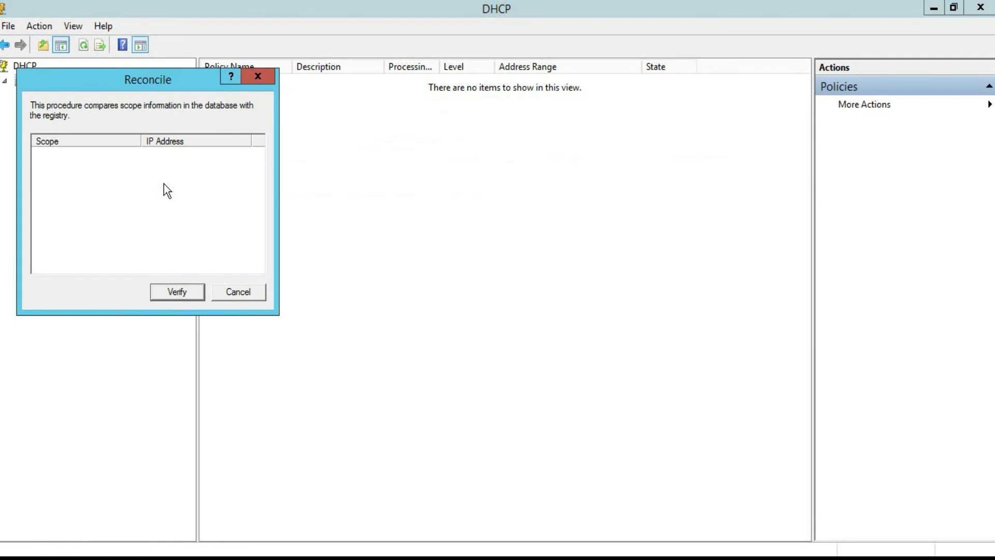
pyautogui.click(181, 290)
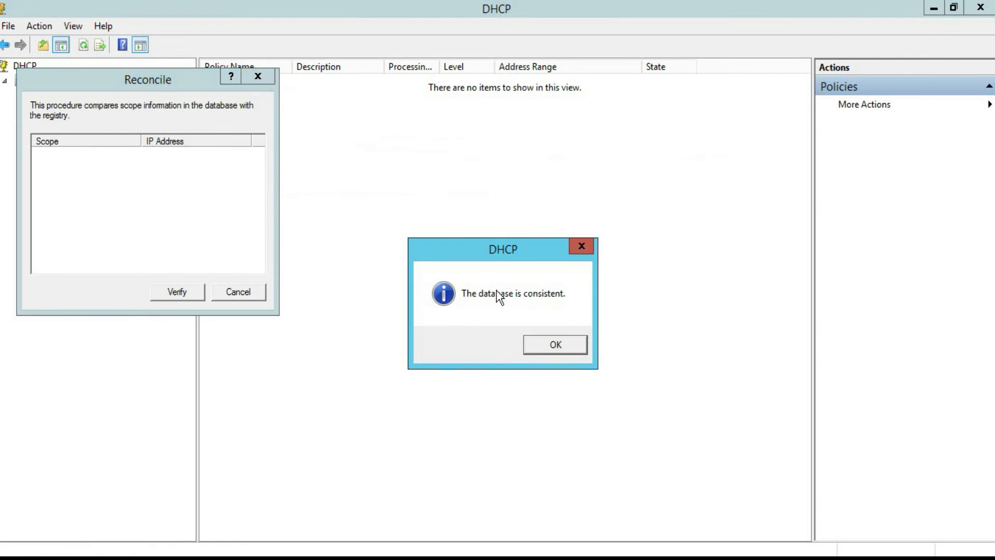
pyautogui.click(562, 340)
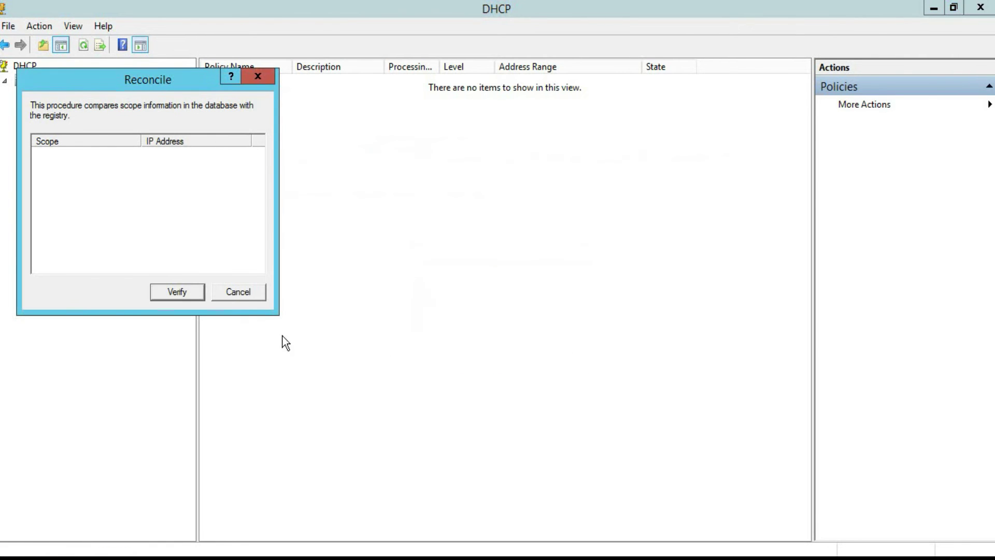
pyautogui.click(247, 296)
# Step: Refresh the scope's address leases to check for connected clients, and widen the Name column
pyautogui.click(114, 138)
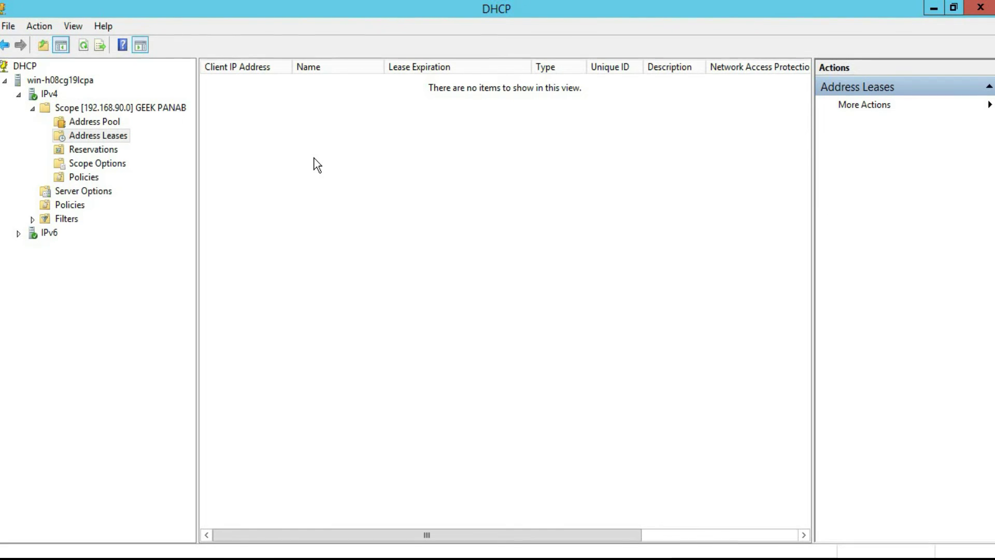
pyautogui.rightClick(335, 194)
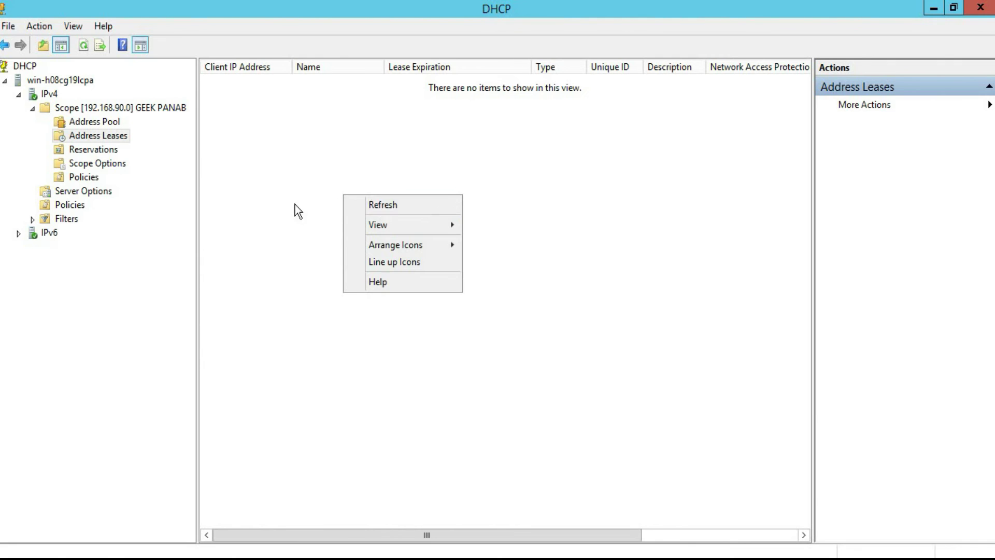
pyautogui.click(380, 207)
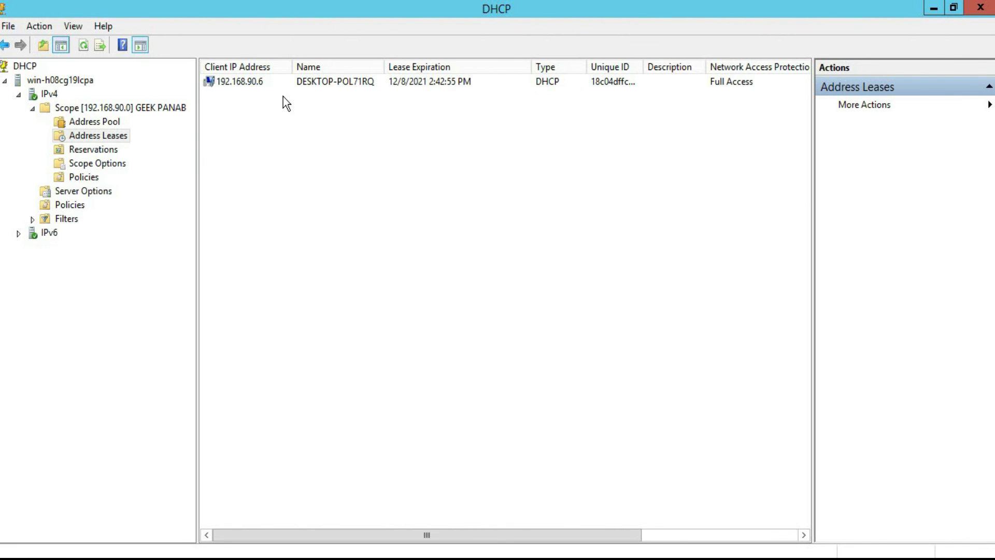
pyautogui.rightClick(357, 125)
pyautogui.click(374, 134)
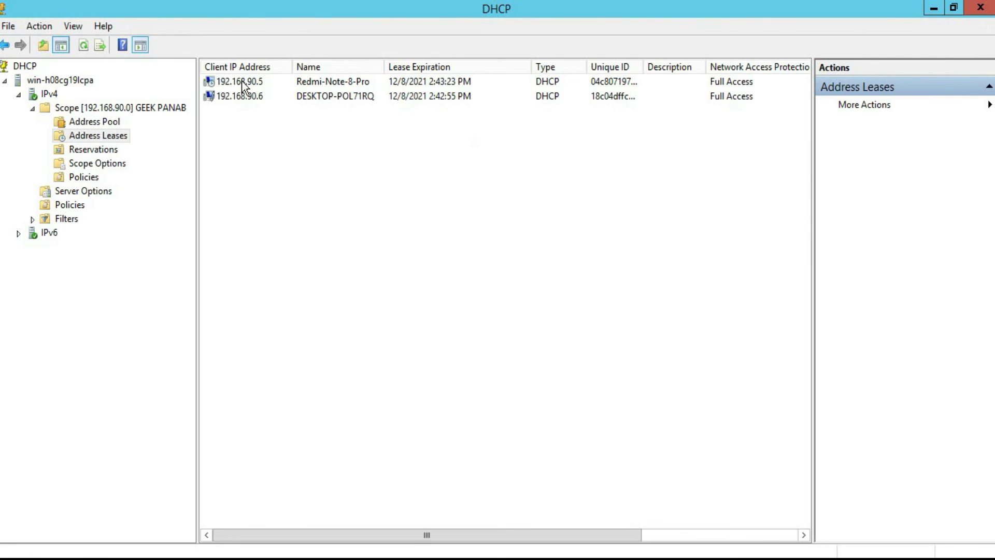
pyautogui.moveTo(384, 66); pyautogui.dragTo(429, 66)
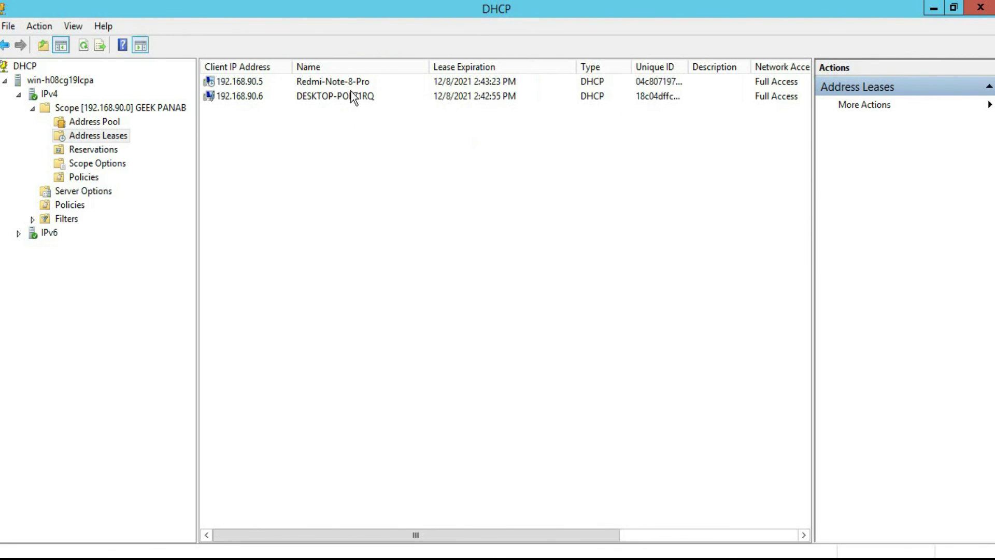
# Step: Refresh the address leases list several more times to check for additional clients
pyautogui.rightClick(316, 150)
pyautogui.click(349, 160)
pyautogui.rightClick(349, 161)
pyautogui.click(372, 175)
pyautogui.rightClick(355, 167)
pyautogui.click(377, 178)
pyautogui.rightClick(375, 176)
pyautogui.click(407, 193)
pyautogui.rightClick(387, 178)
pyautogui.click(412, 189)
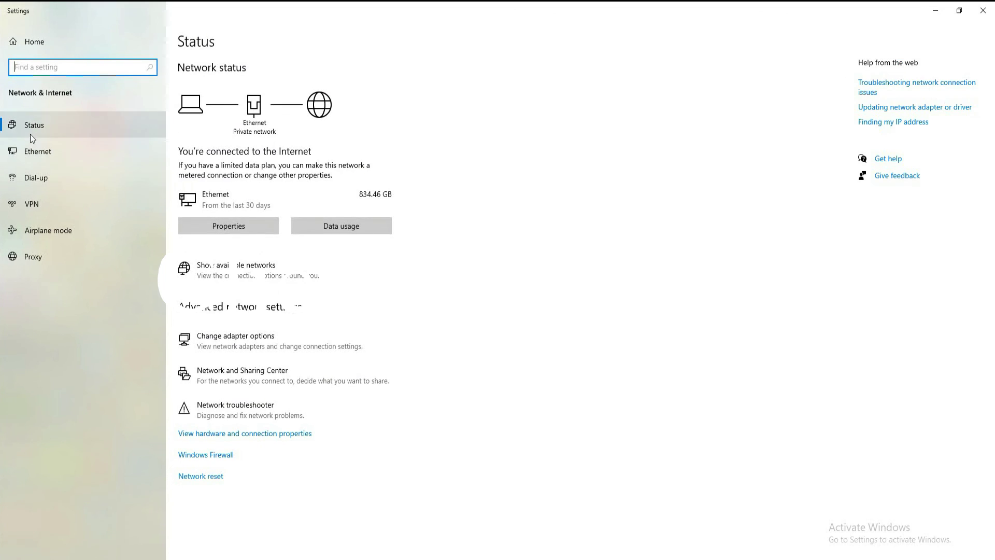
# Step: Switch to the client computer's network settings and check the Ethernet adapter's connection details for its DHCP-assigned addresses
pyautogui.click(38, 151)
pyautogui.click(902, 84)
pyautogui.rightClick(27, 63)
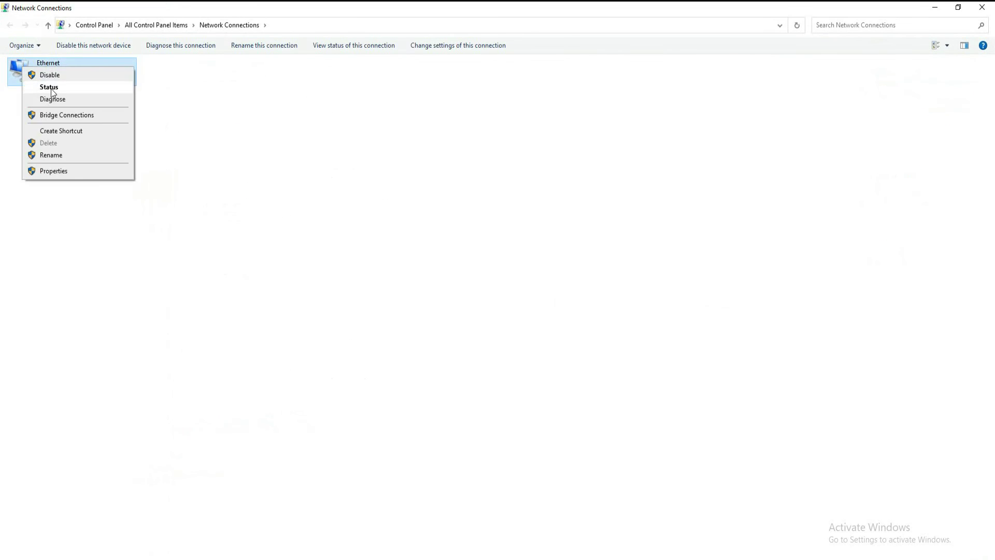
pyautogui.click(48, 86)
pyautogui.click(456, 286)
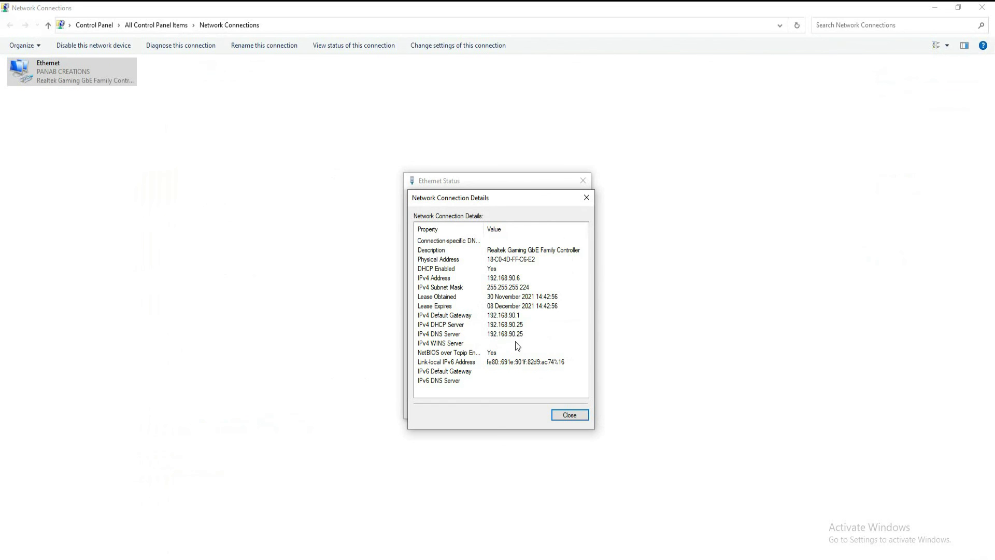
pyautogui.click(567, 415)
pyautogui.click(566, 409)
pyautogui.click(982, 8)
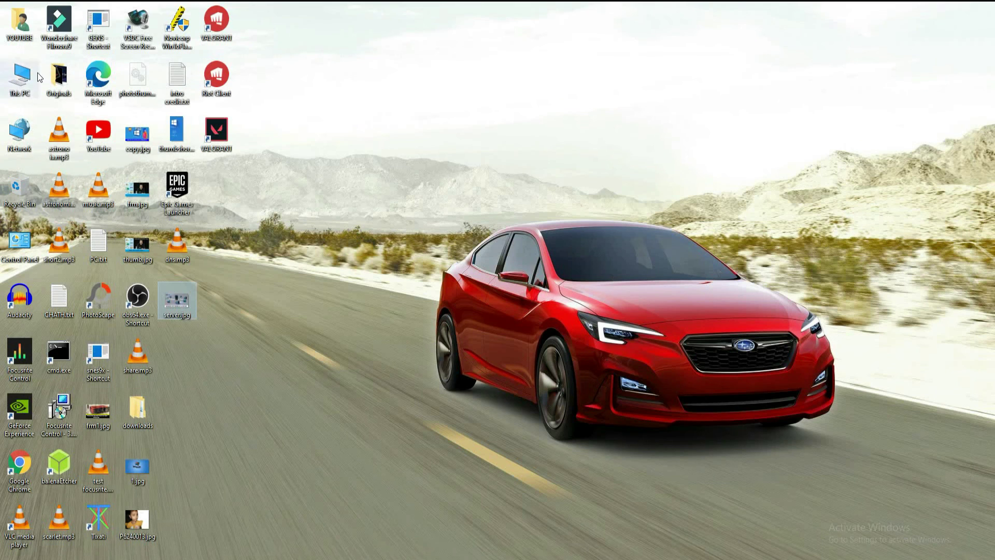